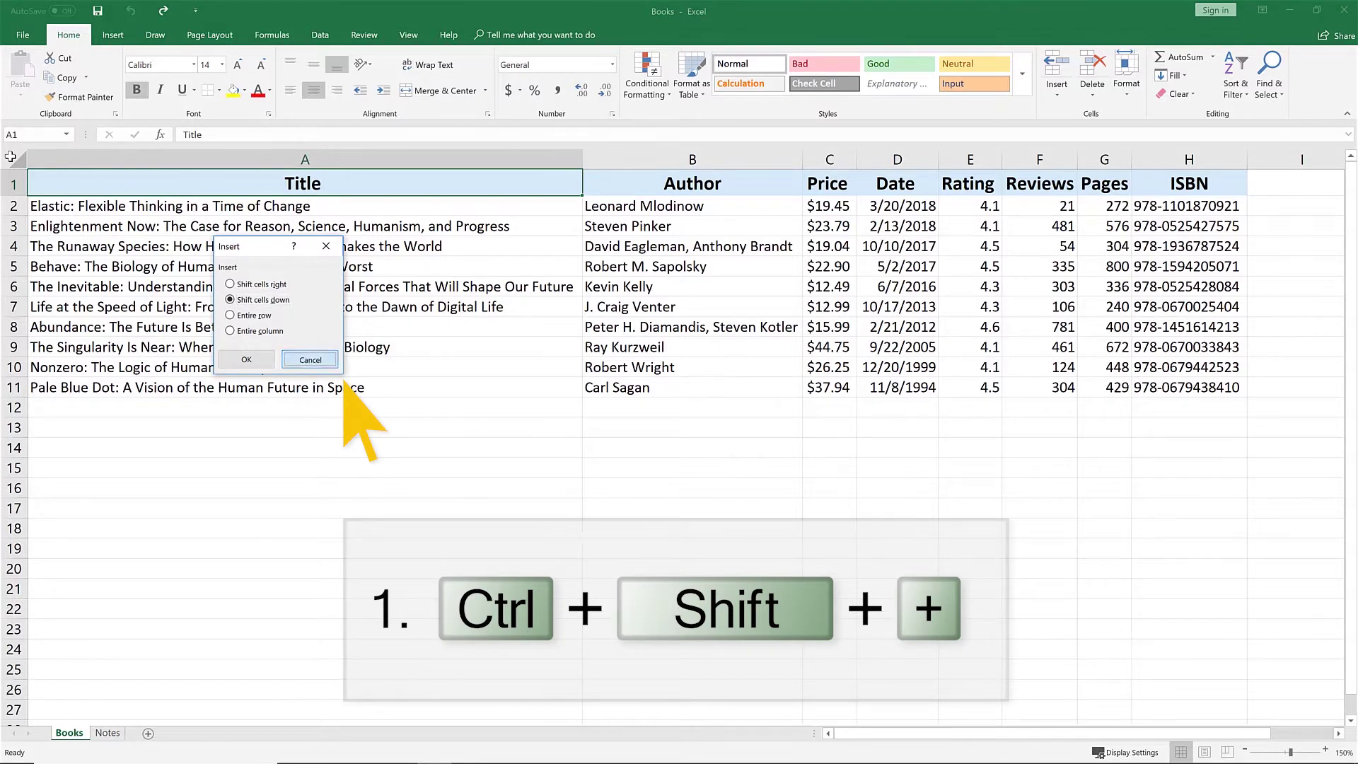
Step: Insert one blank row above the header row of the Books sheet, and undo the insertion
click(309, 359)
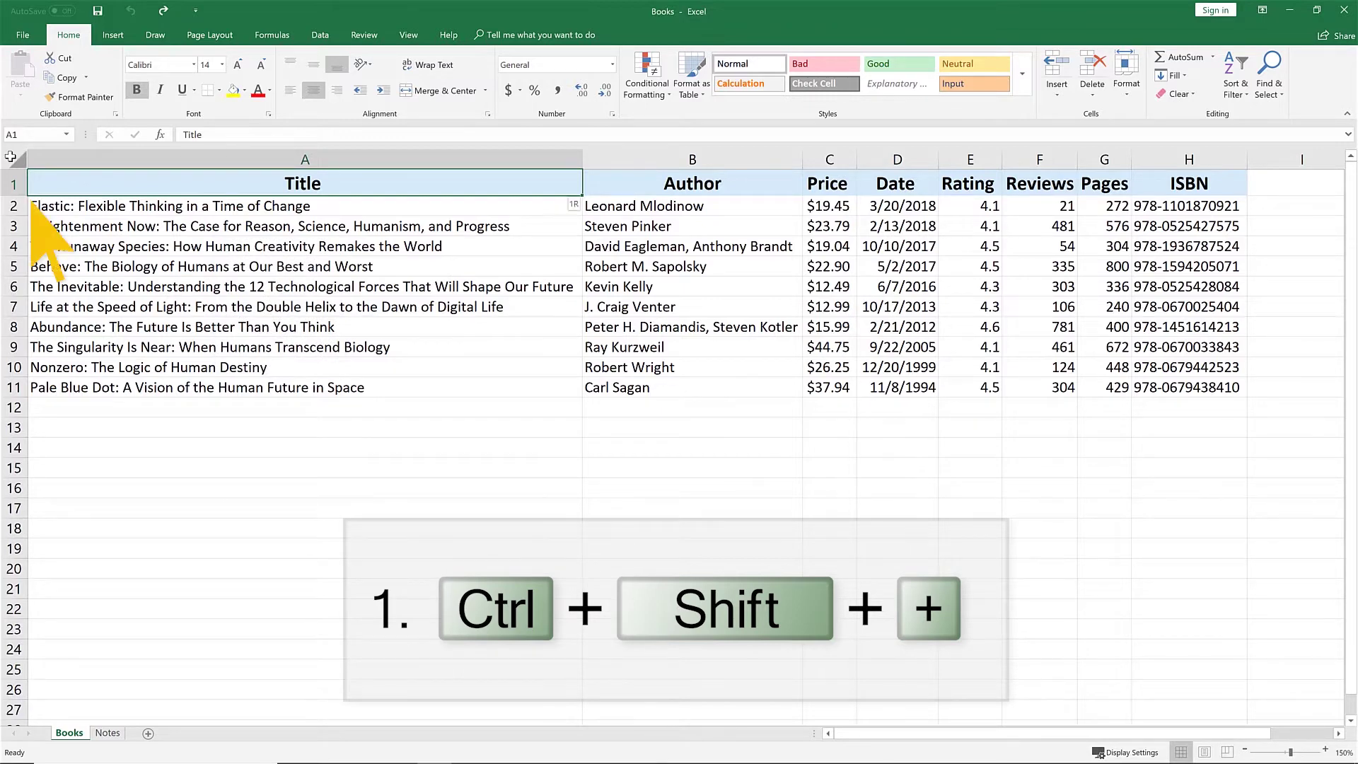
key(shift+space)
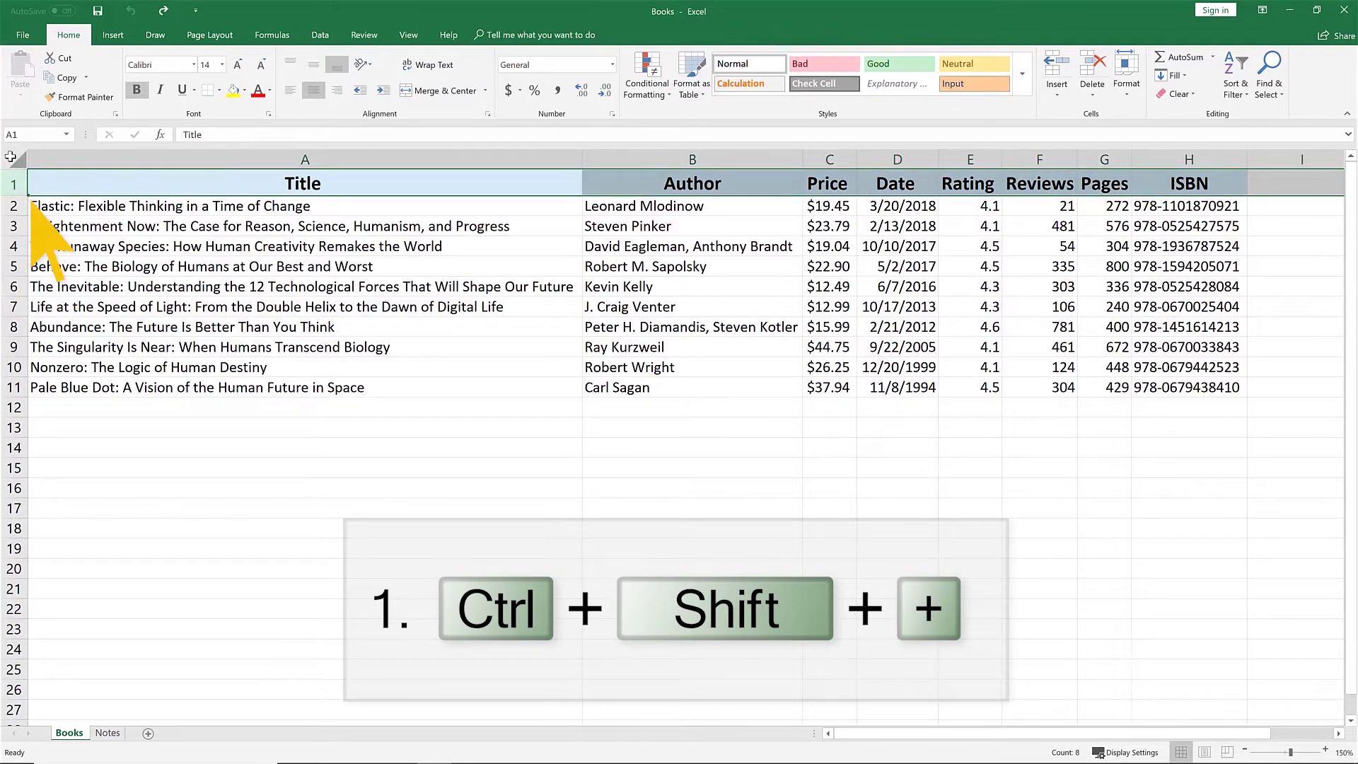
key(ctrl+shift+plus)
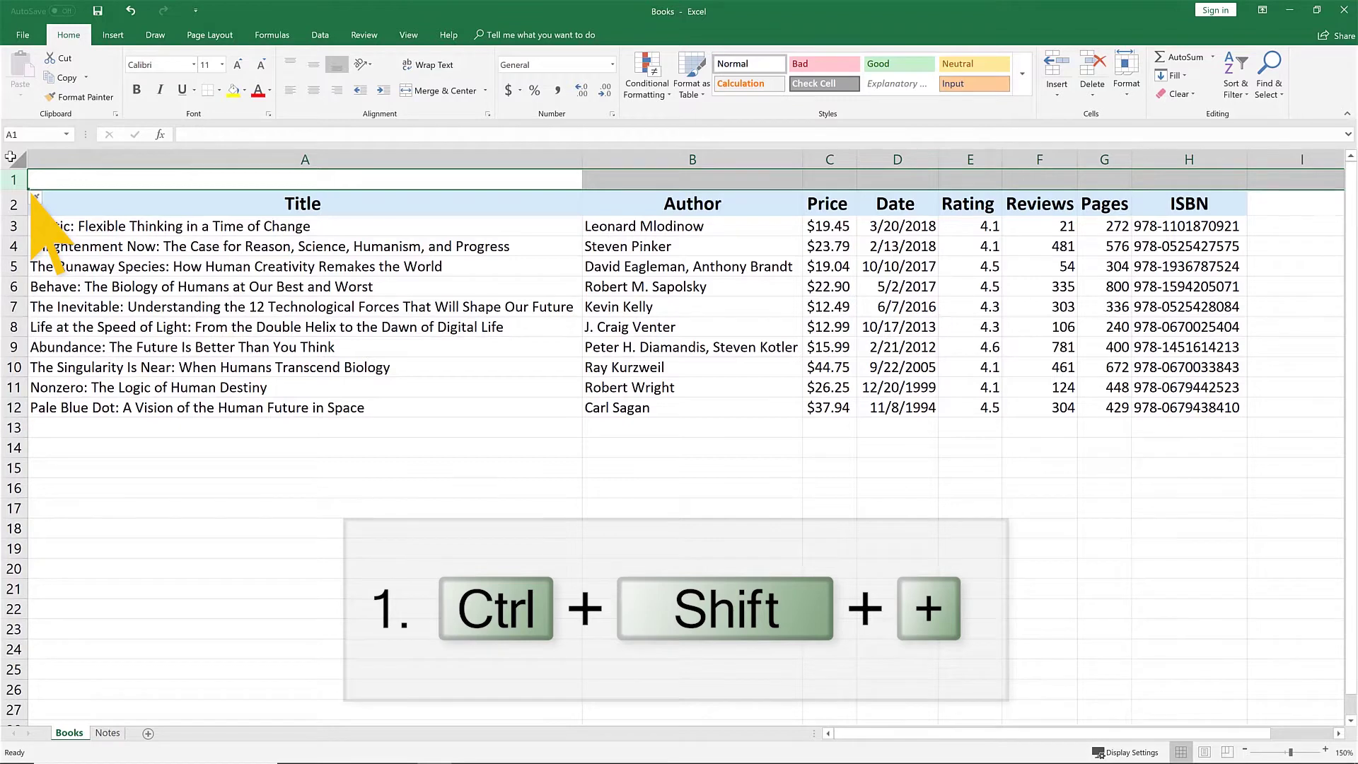
key(ctrl+z)
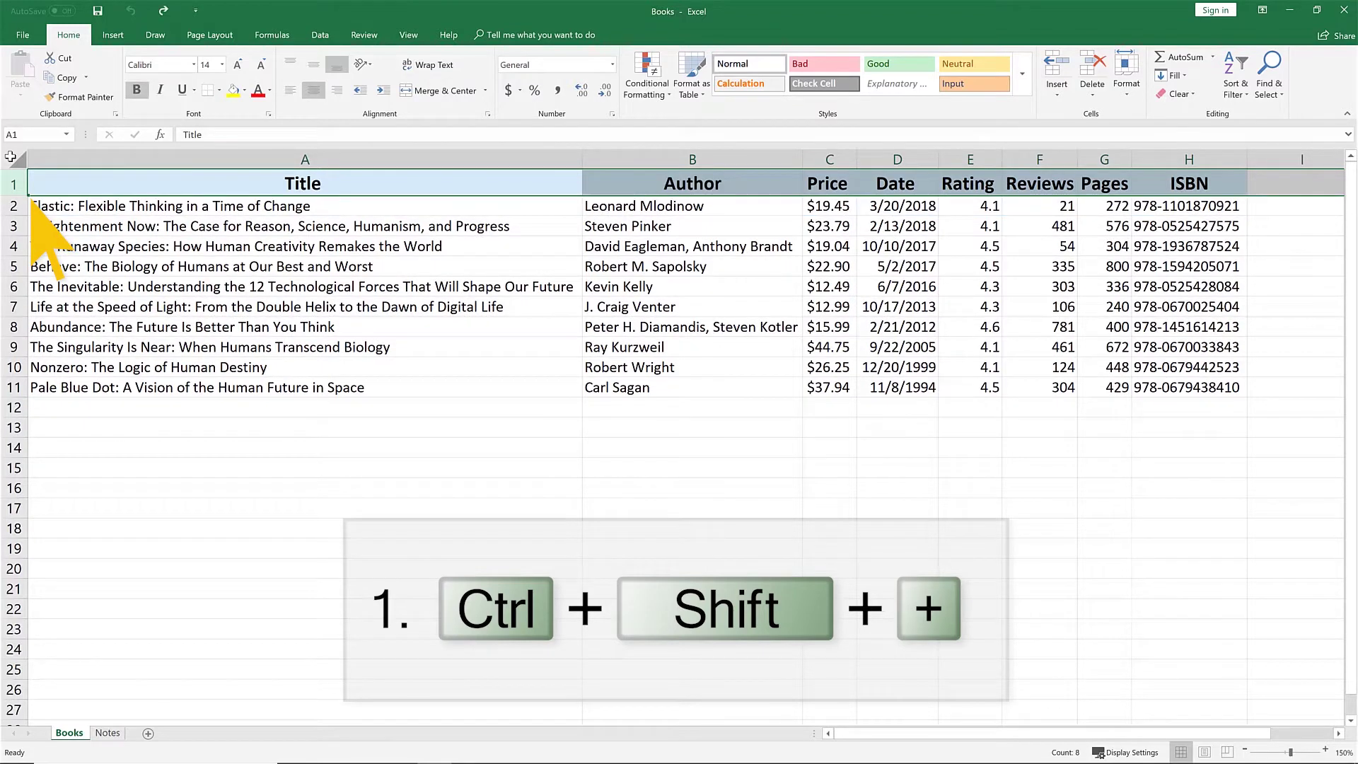
Step: Insert three blank rows at once above the header row, and undo the insertion
click(76, 187)
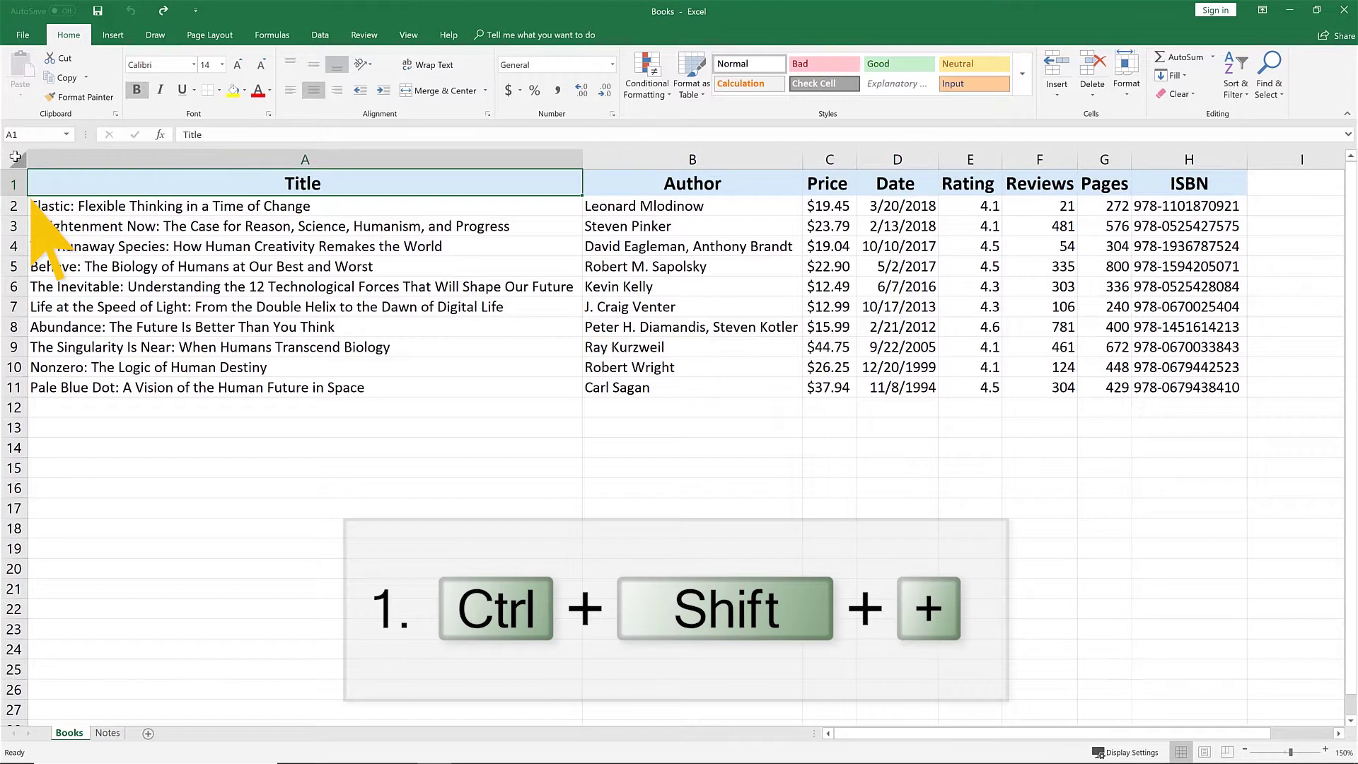
key(shift+space)
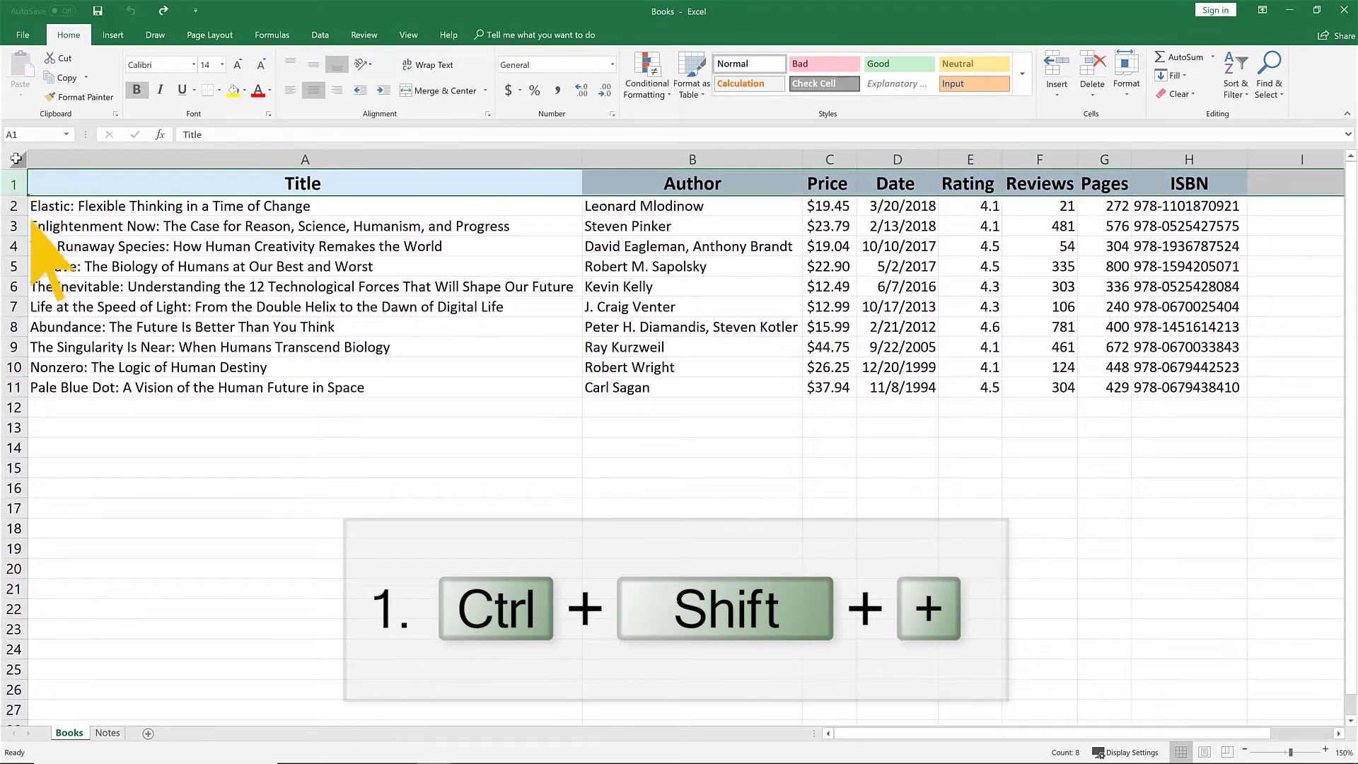
key(shift+Down)
key(shift+Down)
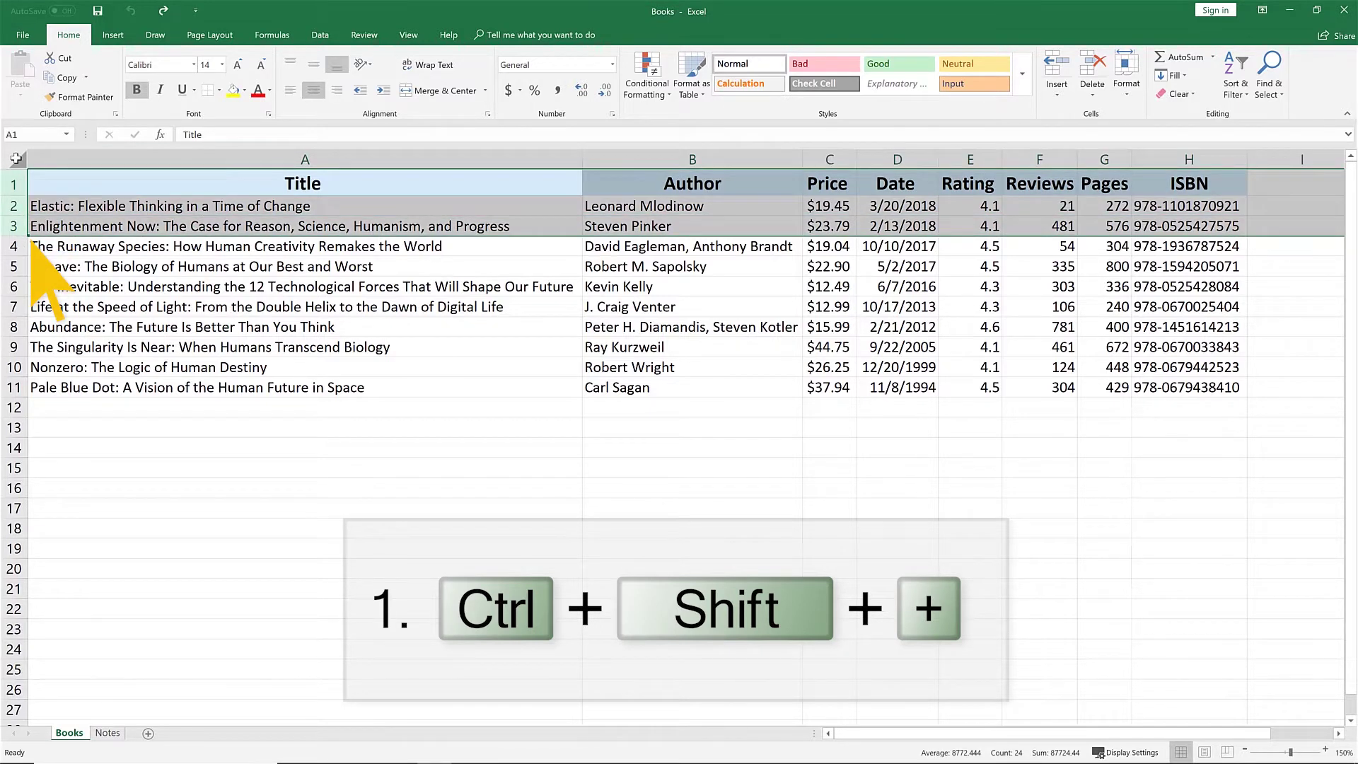
key(ctrl+shift+plus)
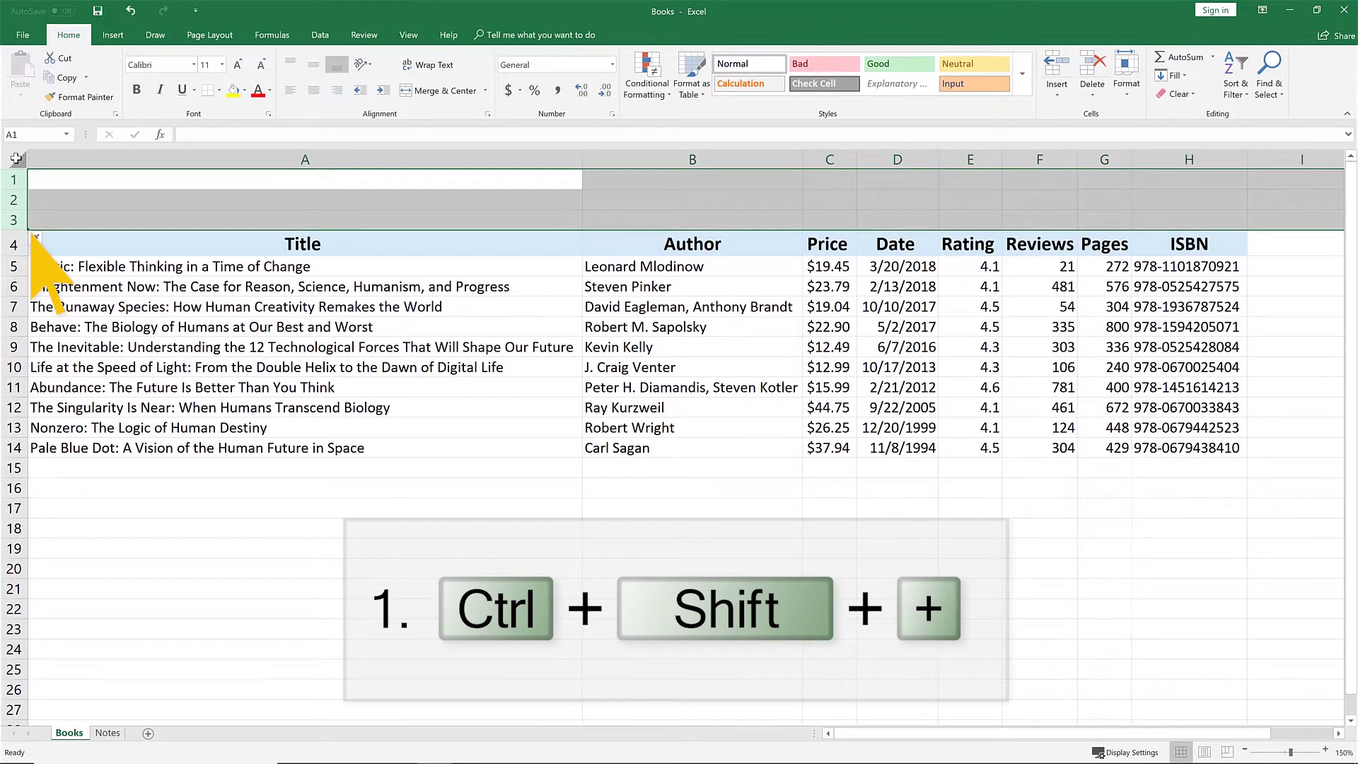
key(ctrl+z)
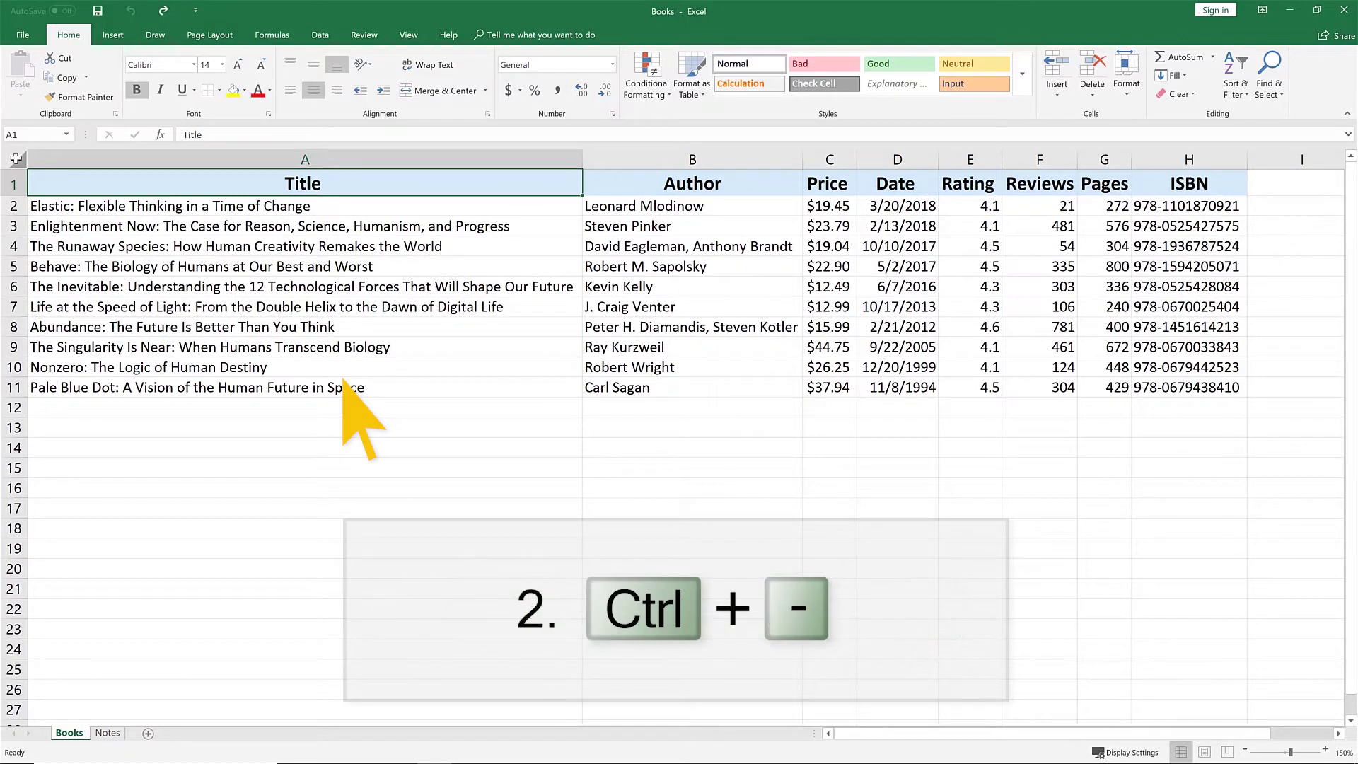
key(ctrl+minus)
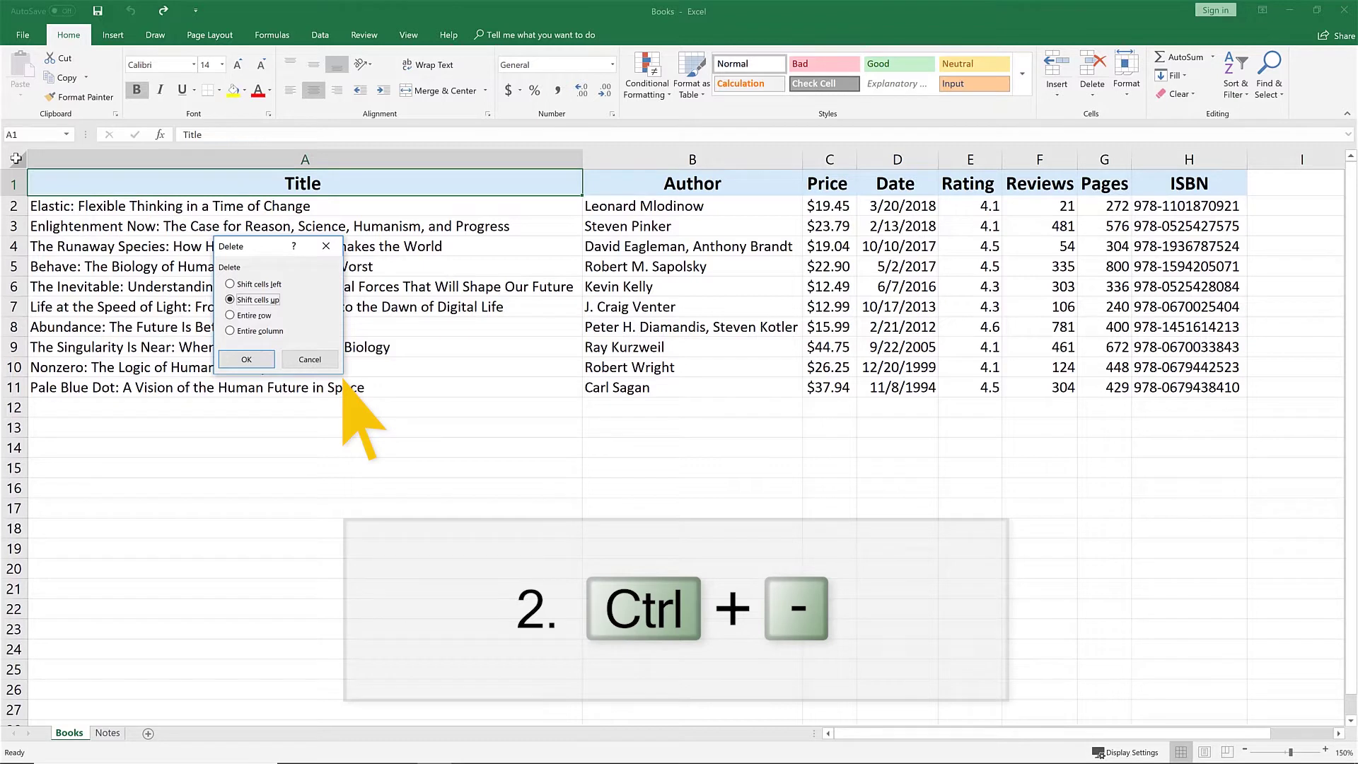
key(Tab)
key(Tab)
key(Return)
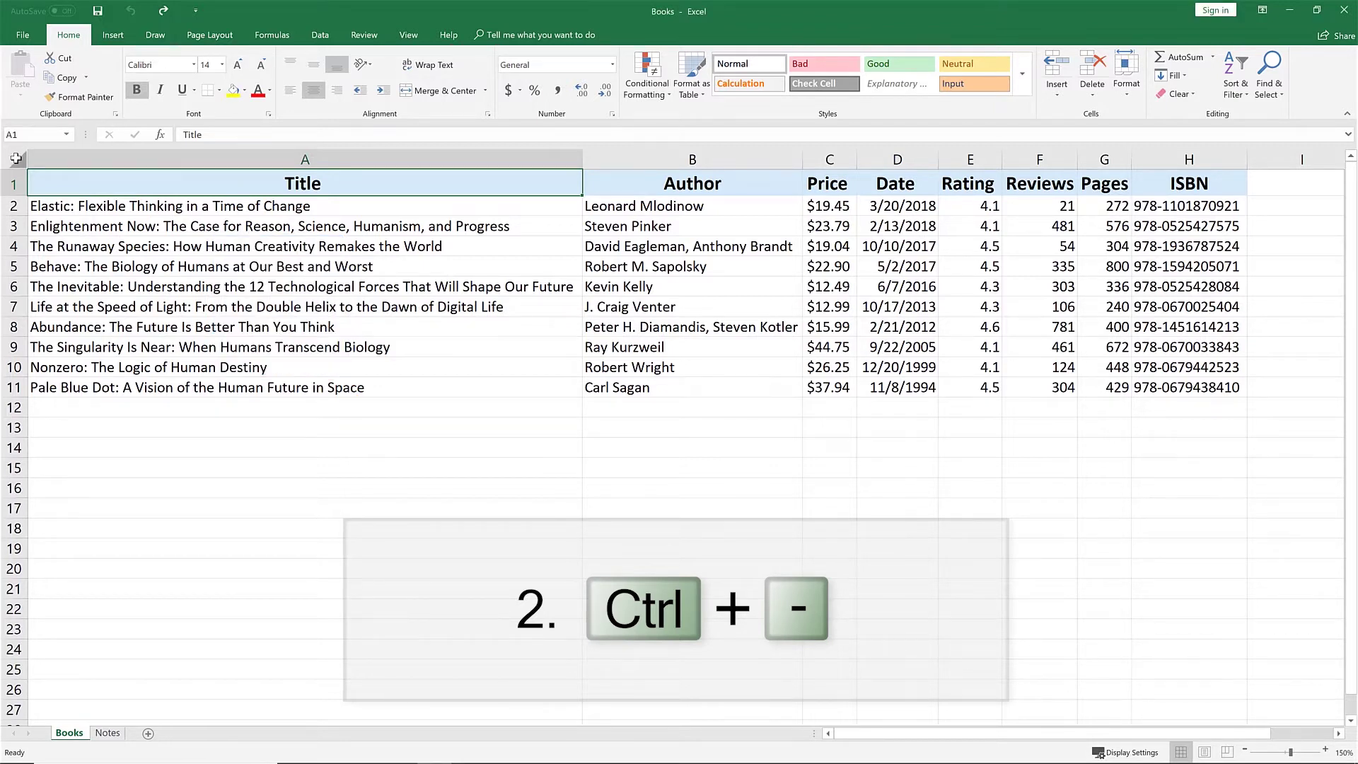
Step: Delete the entire Title column from the Books sheet and return to cell A1
key(ctrl+space)
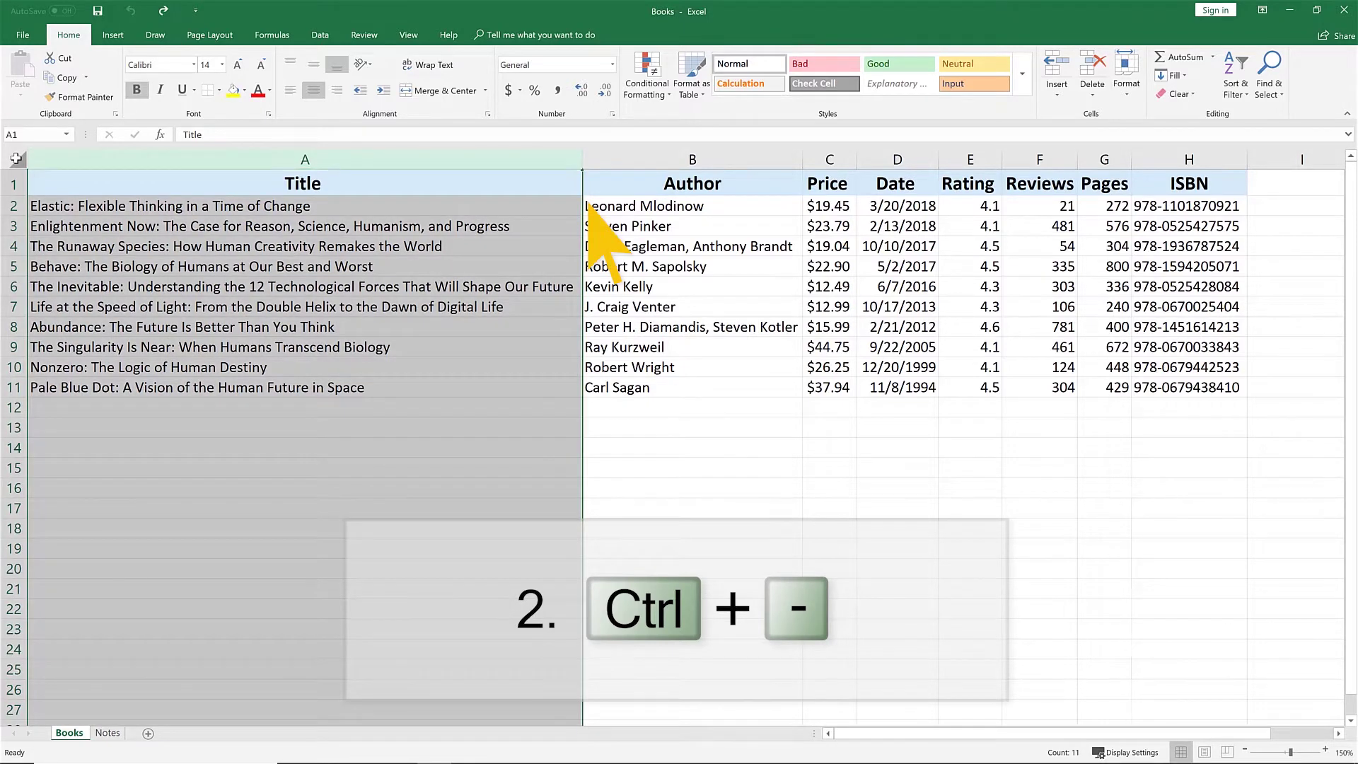
key(ctrl+minus)
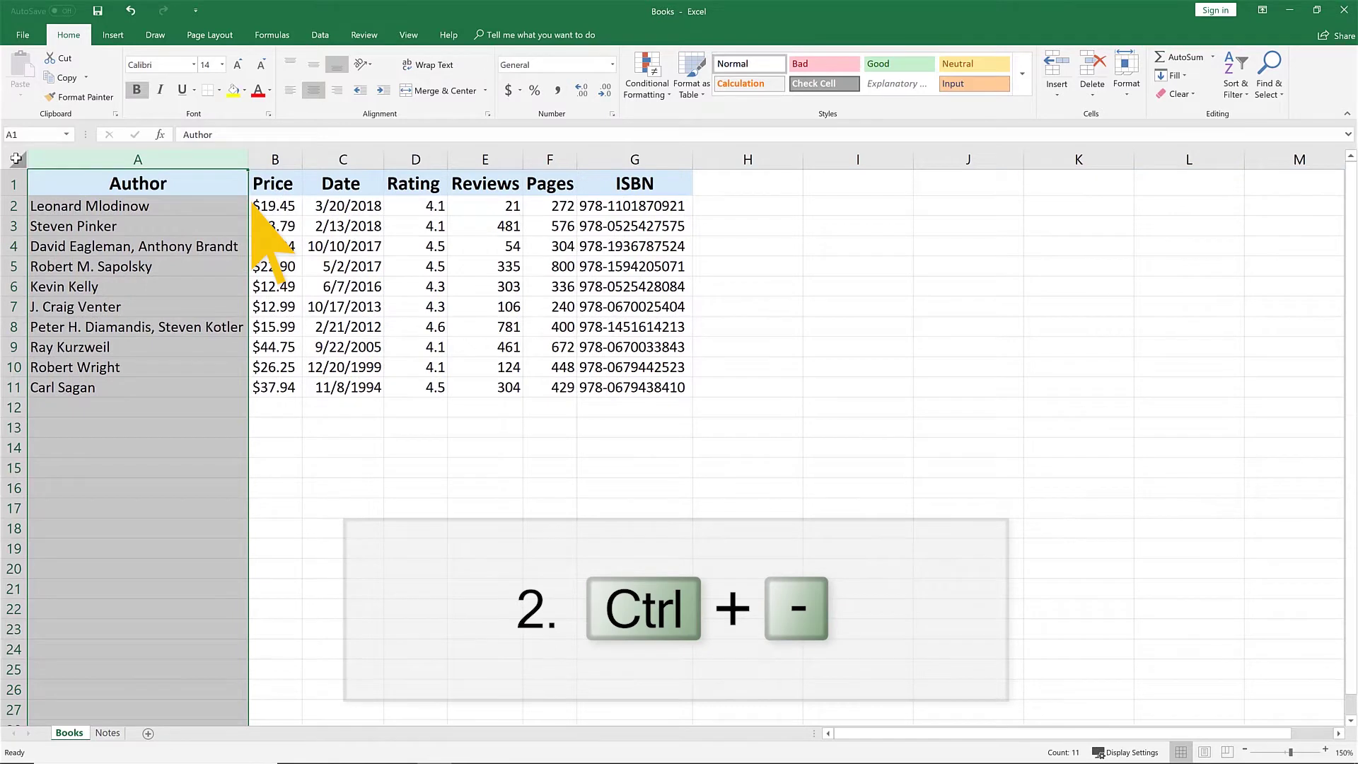
key(ctrl+Home)
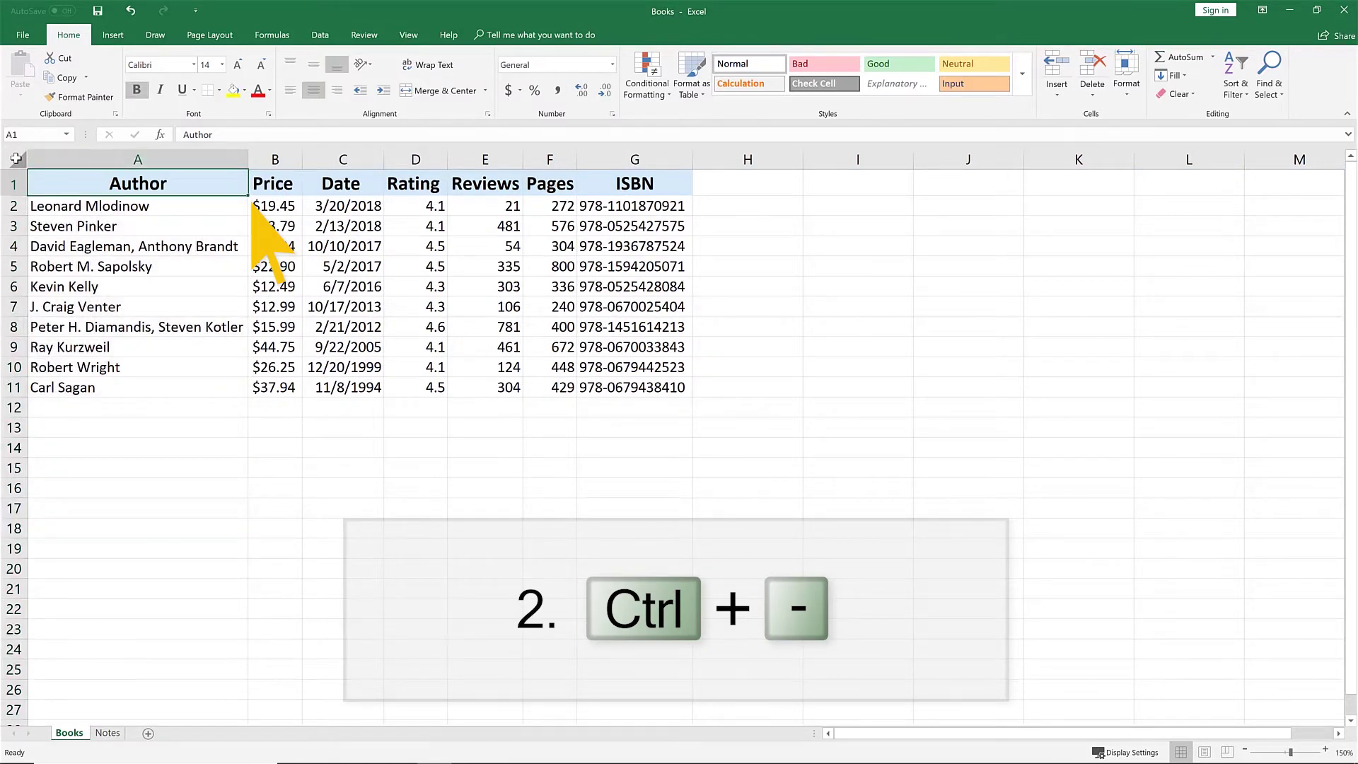
Step: Delete the four columns Author through Rating together, and undo the column deletions
key(ctrl+space)
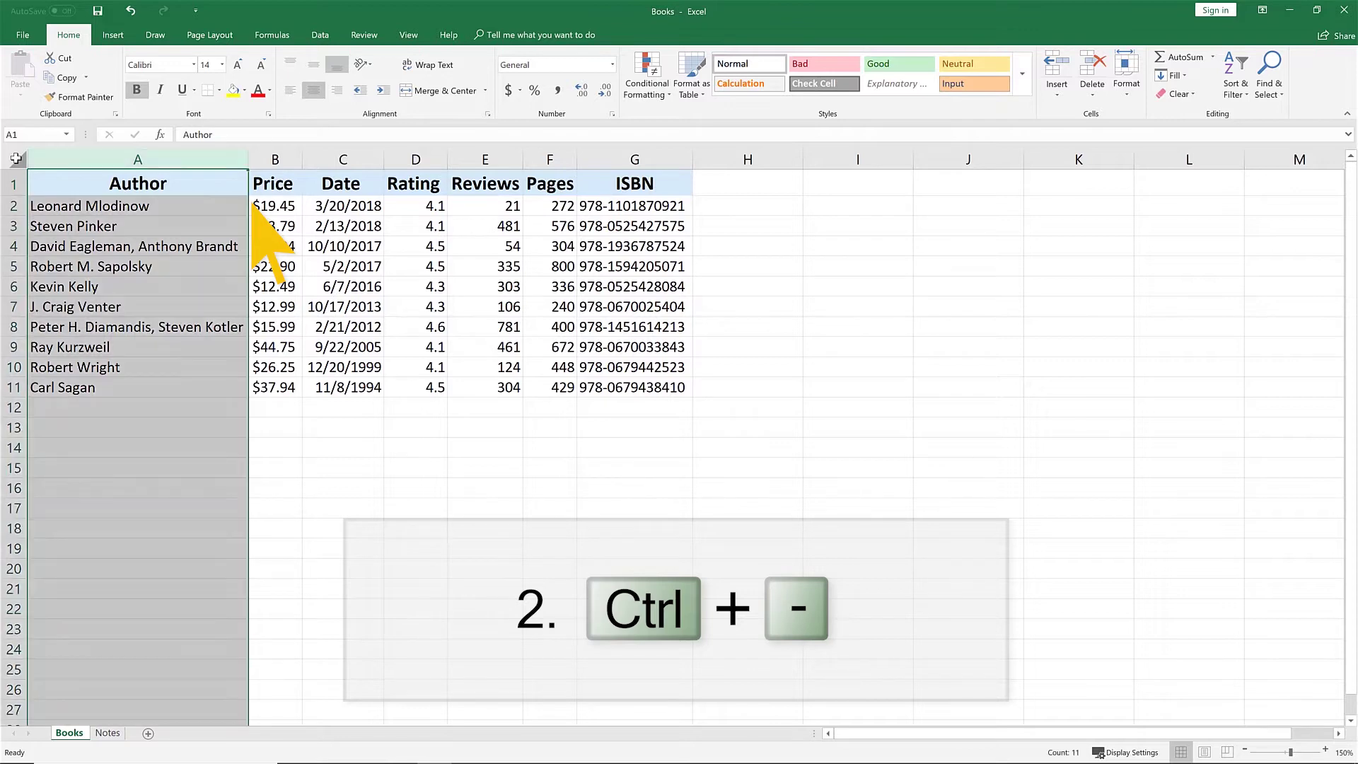
key(shift+Right)
key(shift+Right)
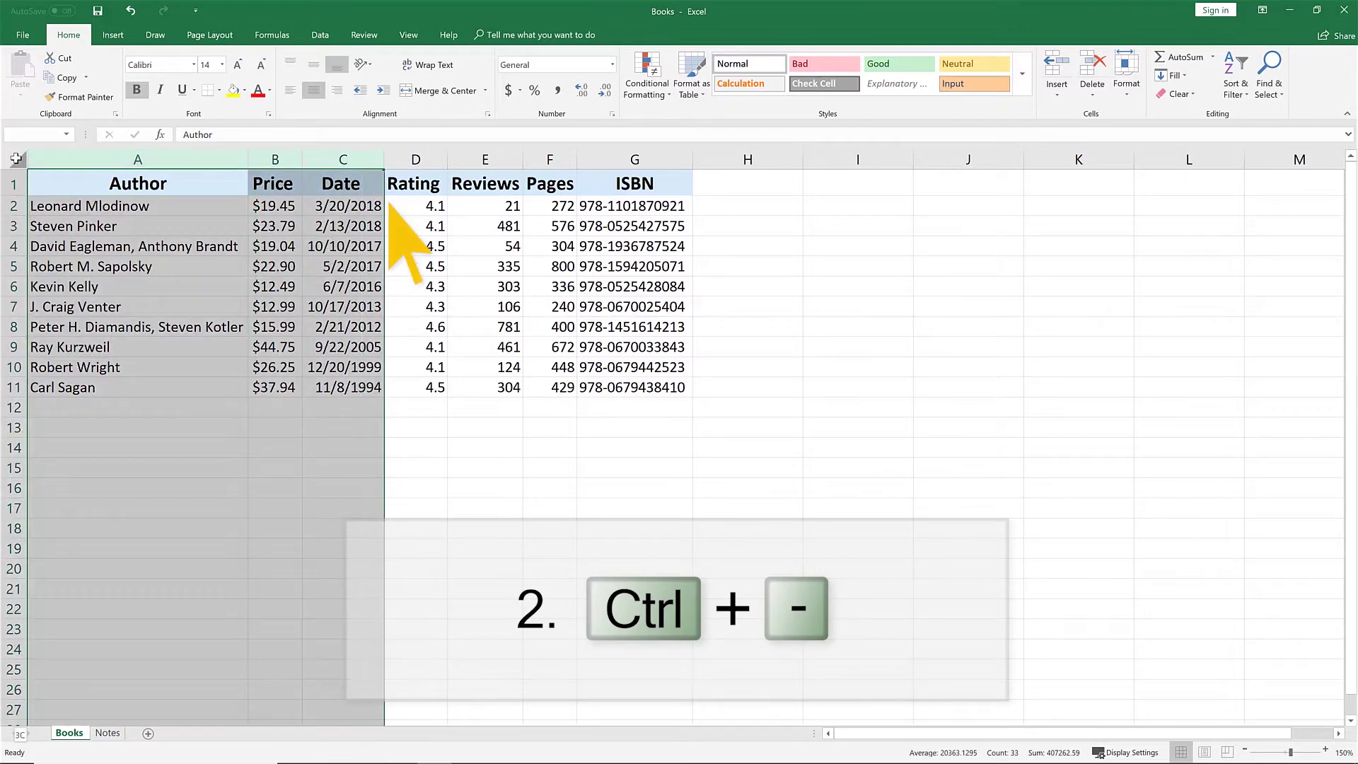
key(shift+Right)
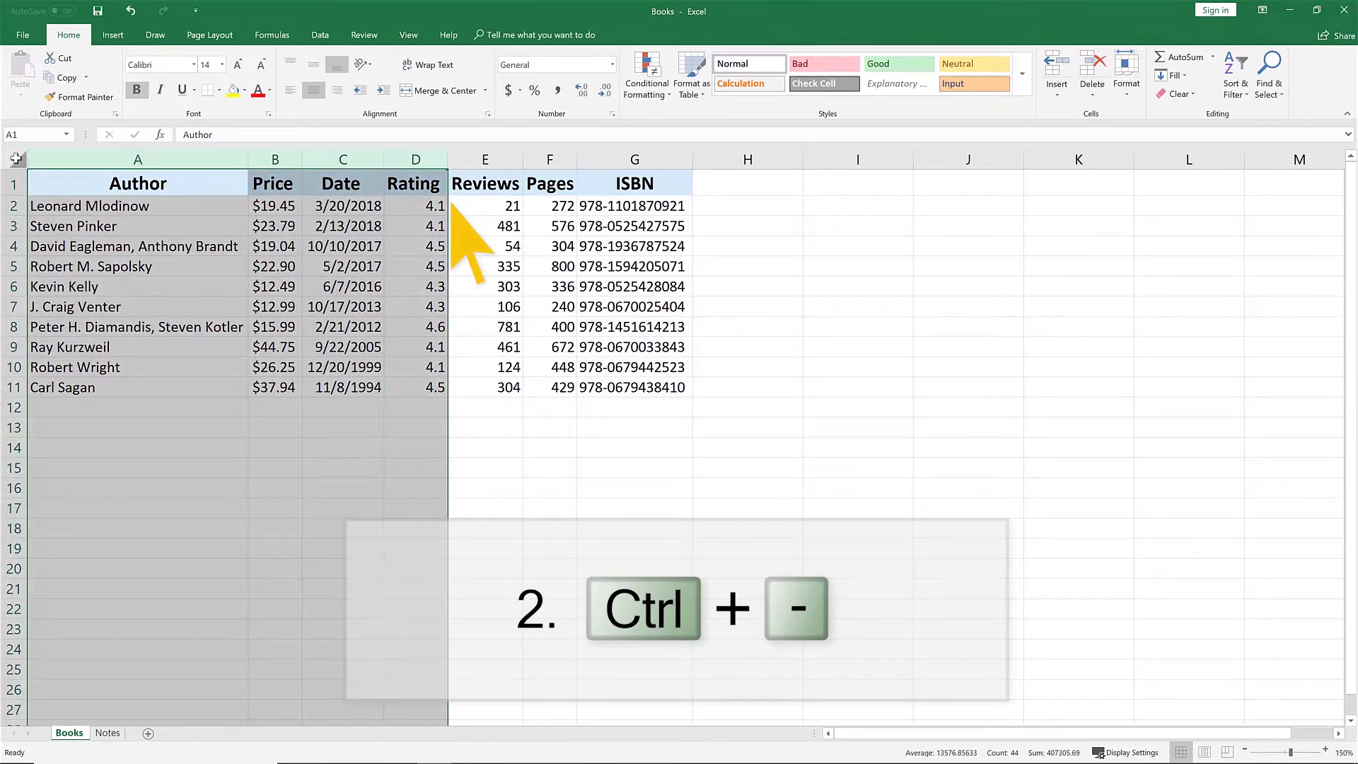
key(ctrl+minus)
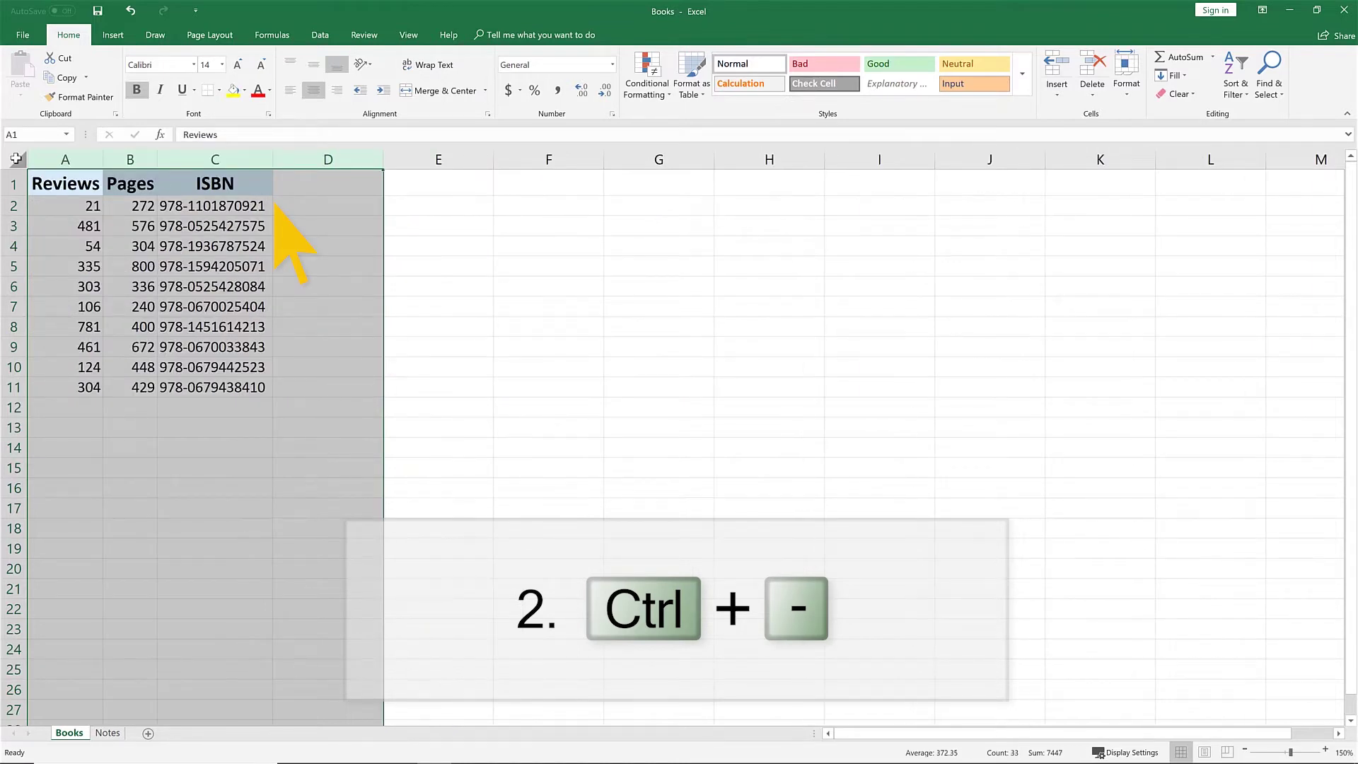
key(ctrl+z)
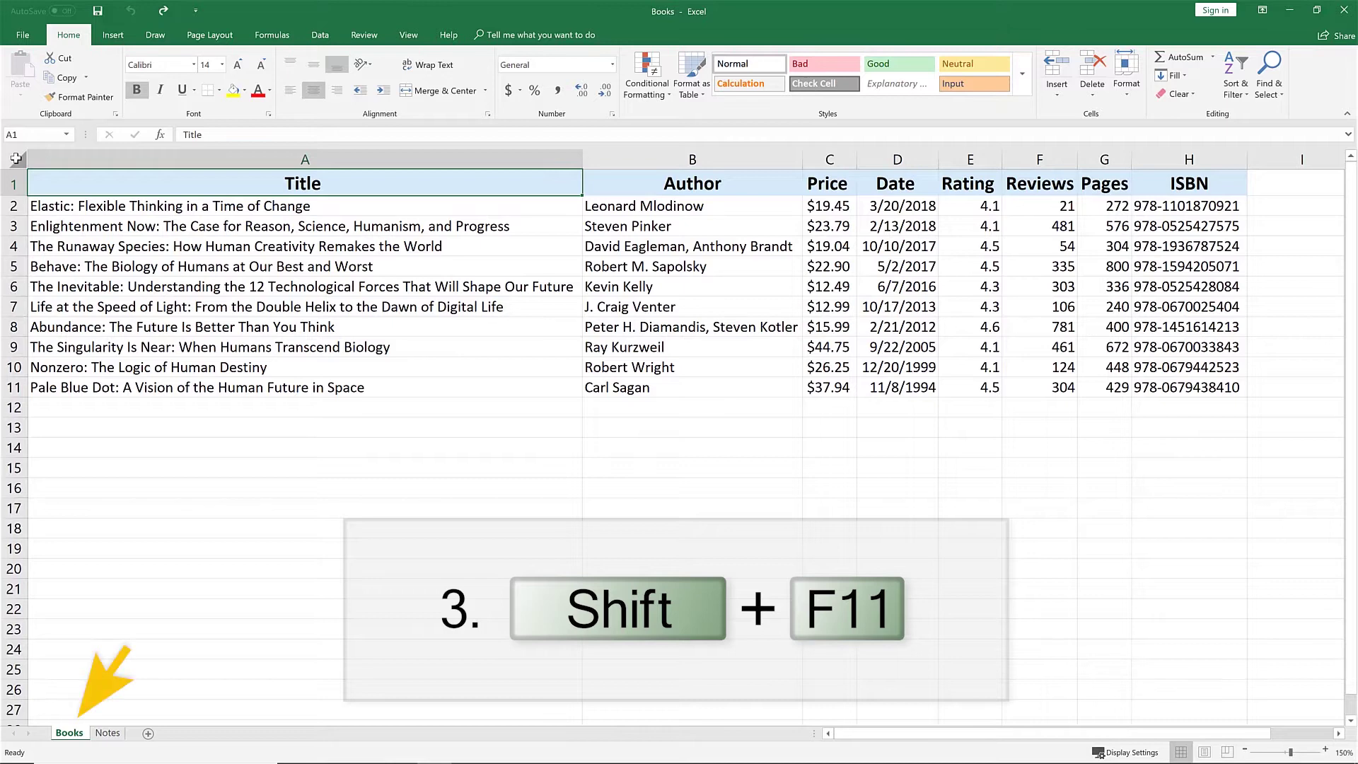
Step: Insert a new blank worksheet before the Books sheet and return to Books
key(shift+F11)
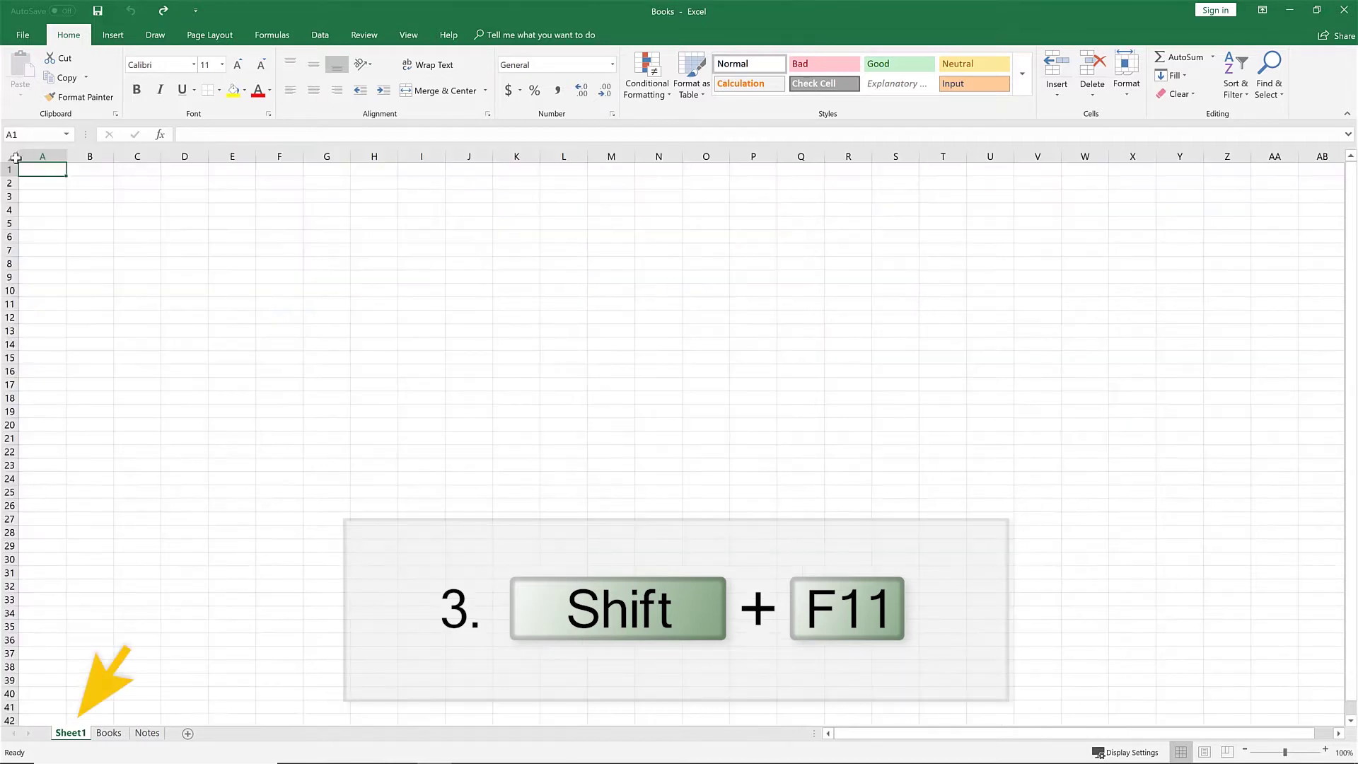
key(ctrl+Page_Down)
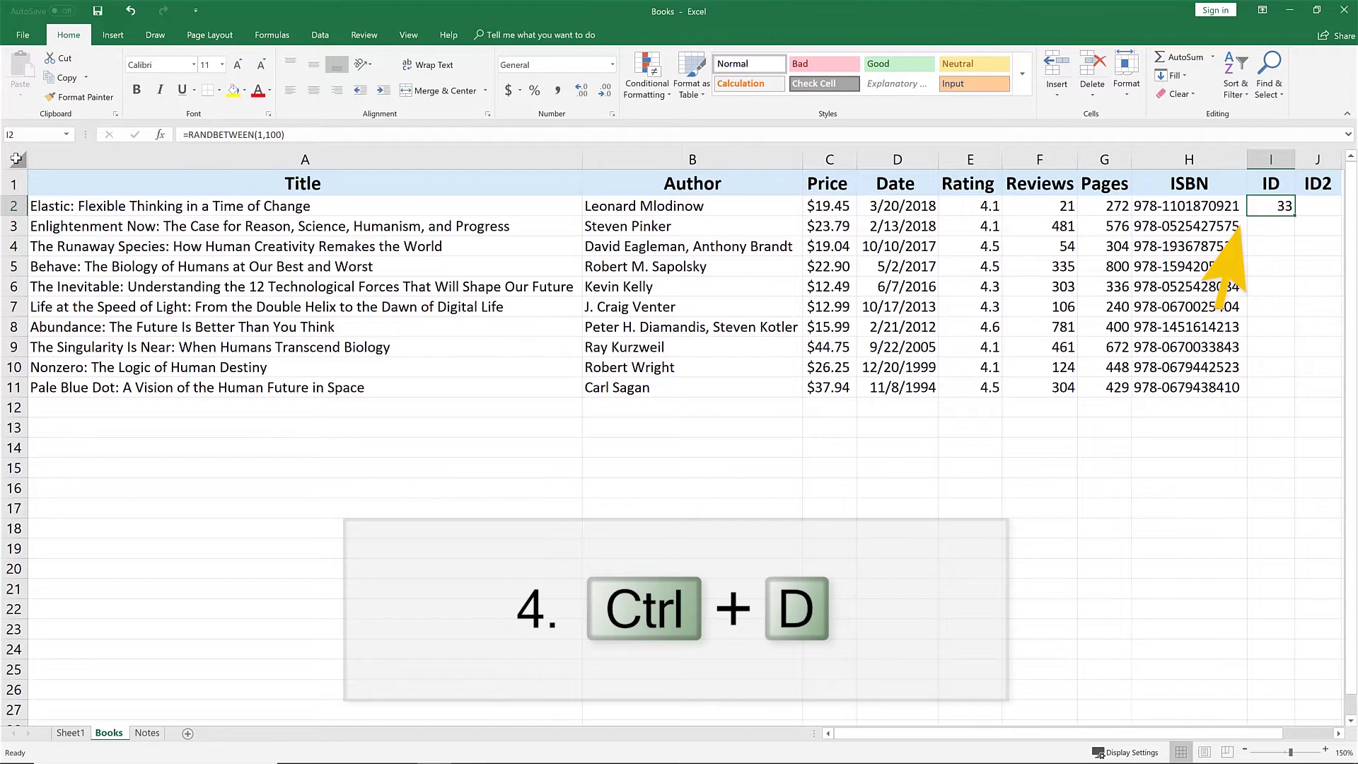
Step: Fill the RANDBETWEEN formula from I2 down the ID column to row 11 and across into the ID2 column
key(shift+Down)
key(shift+Down)
key(shift+Down)
key(shift+Down)
key(shift+Down)
key(shift+Down)
key(shift+Down)
key(shift+Down)
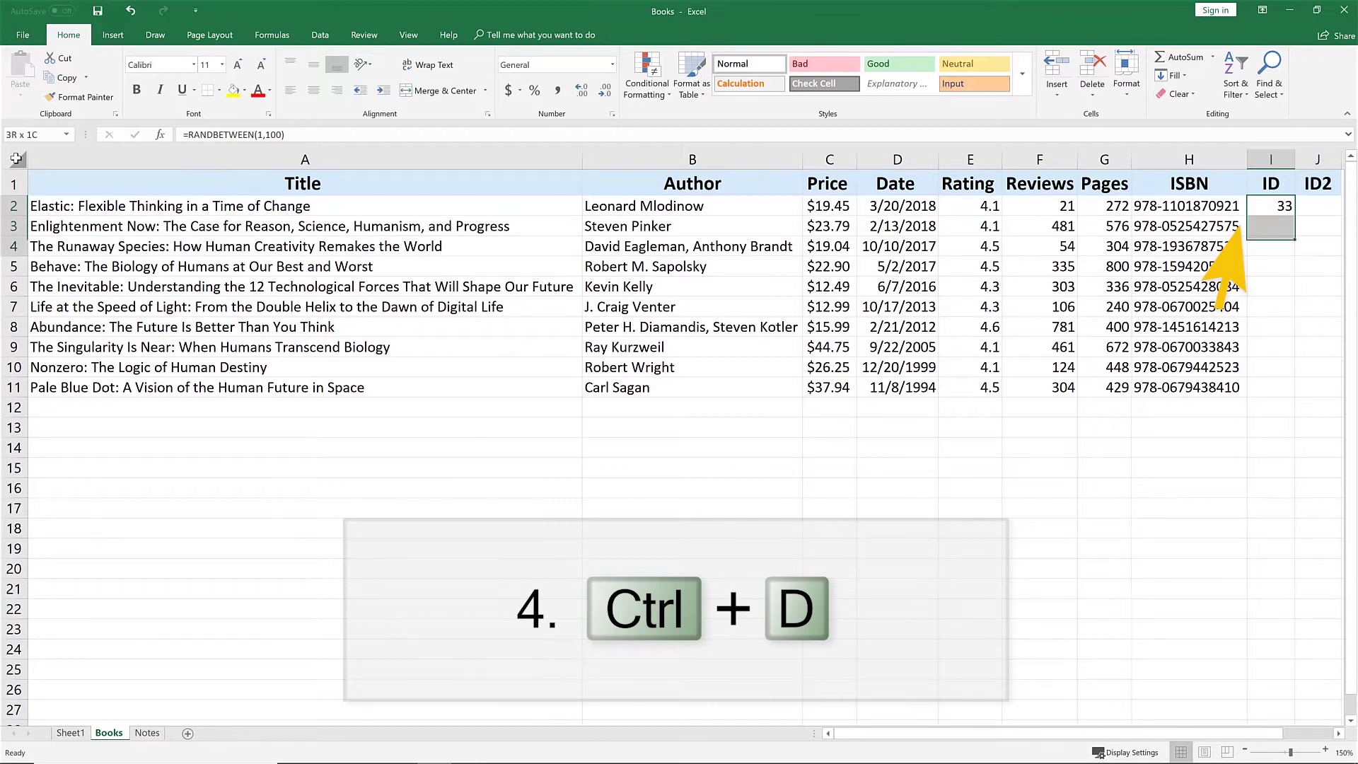
key(shift+Down)
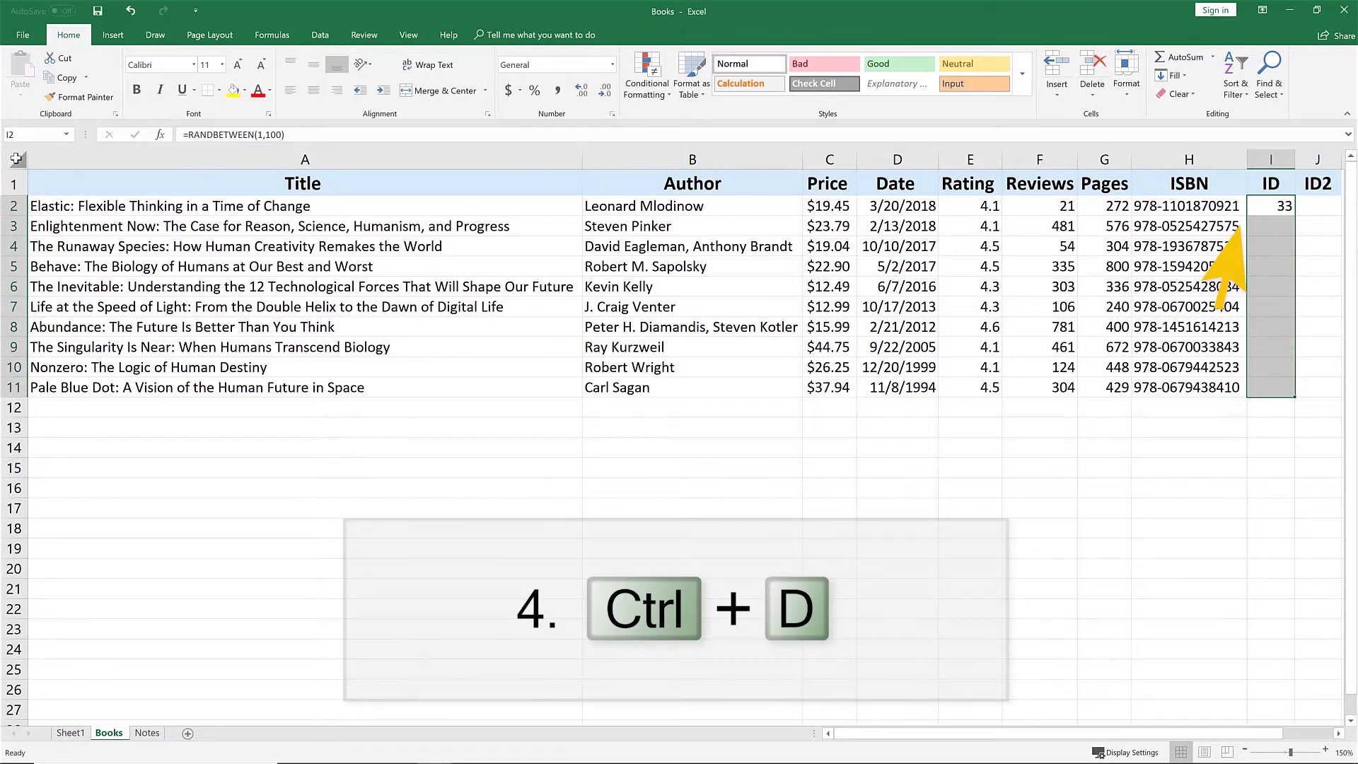
key(ctrl+d)
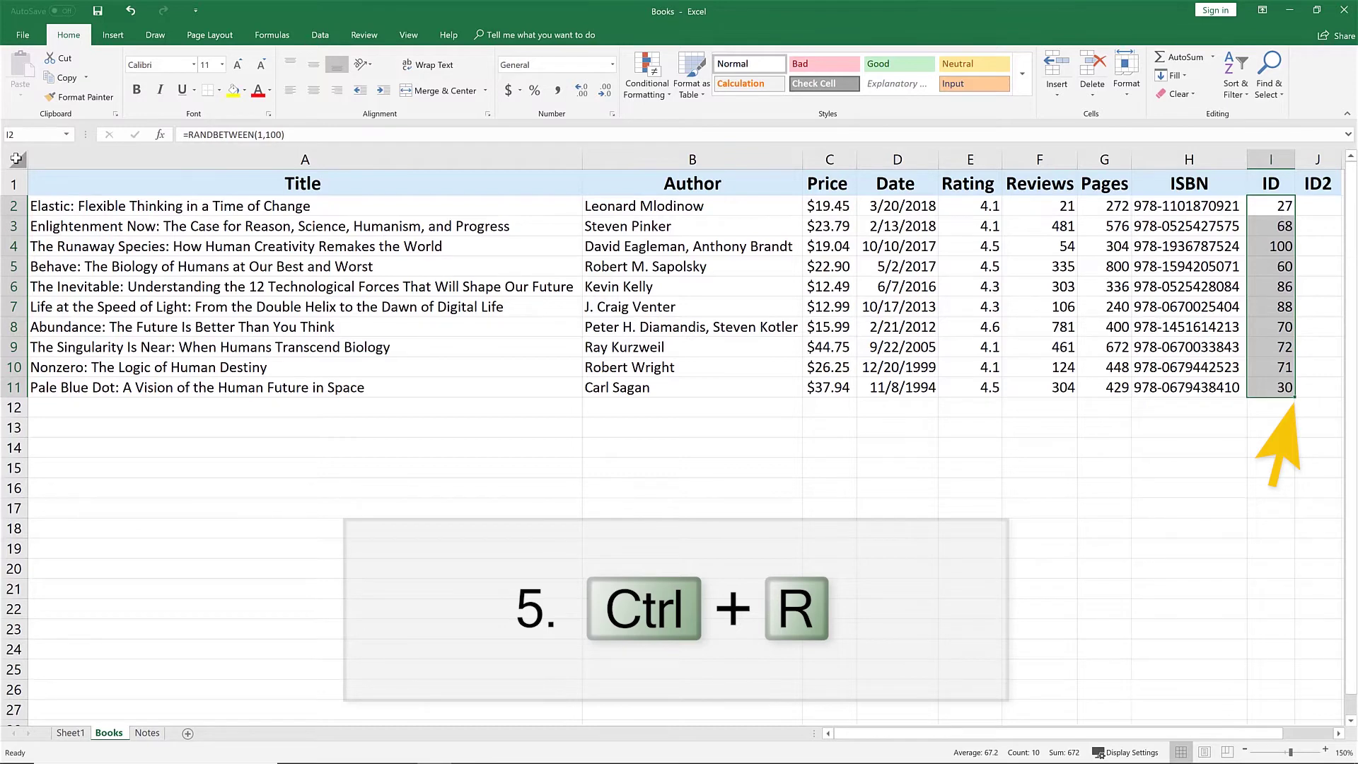
key(shift+Right)
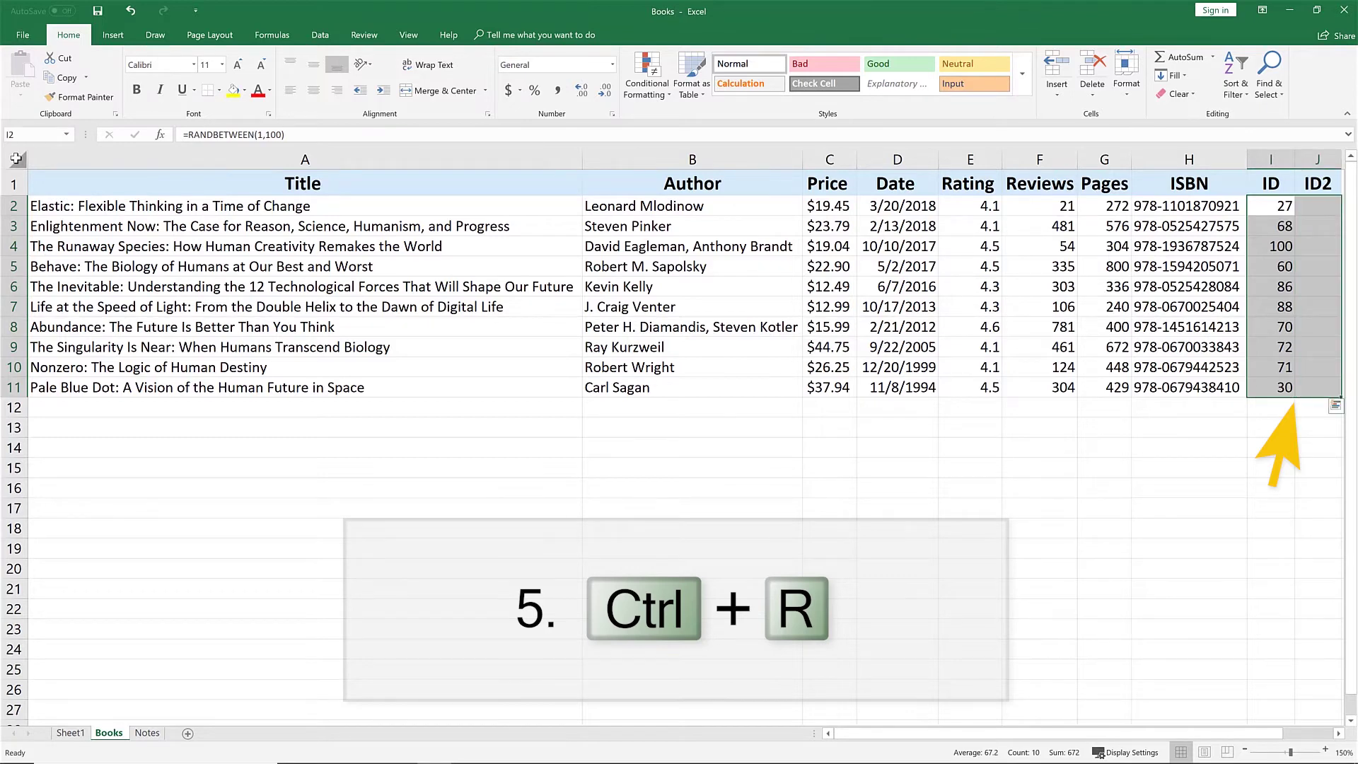
key(ctrl+r)
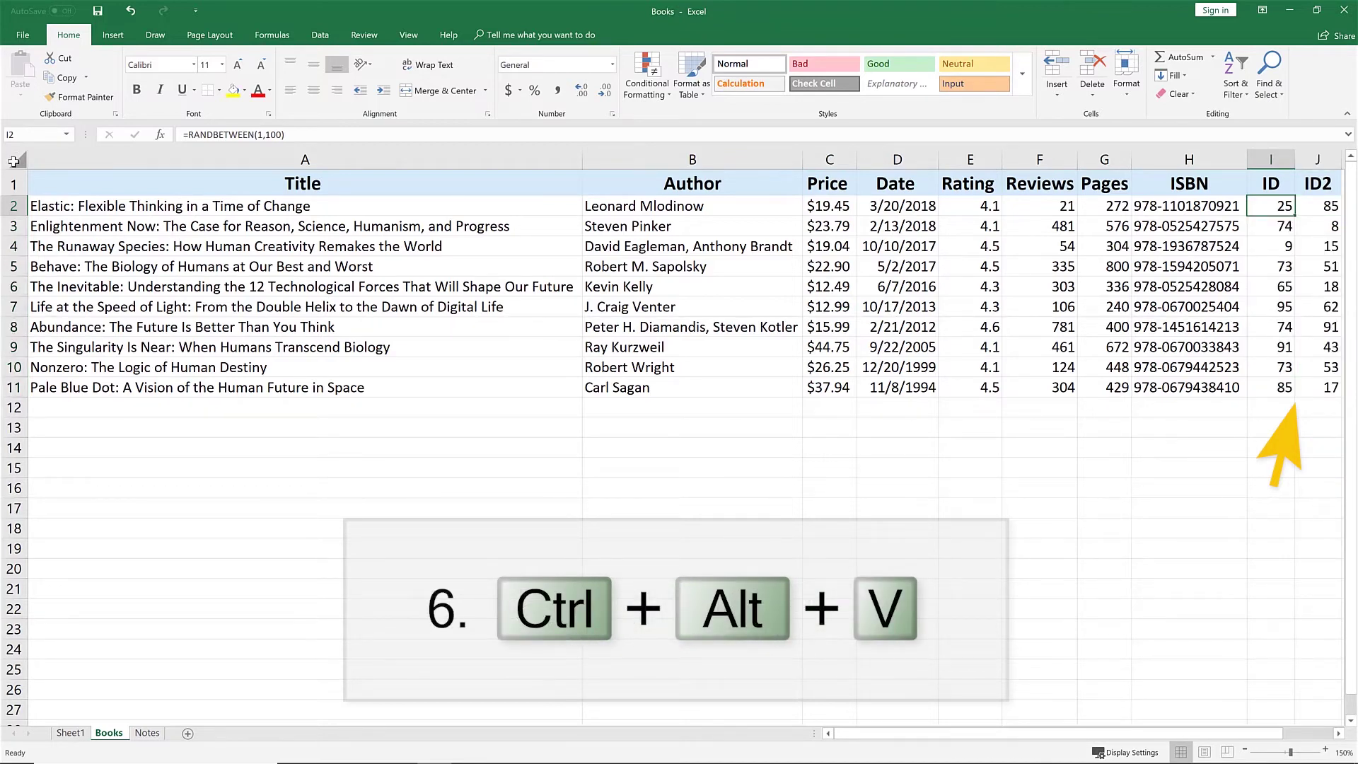
Step: Replace the formulas in I2:J11 with their static results by copying the range and using Paste Special Values in place
key(shift+Right)
key(ctrl+shift+Down)
key(ctrl+c)
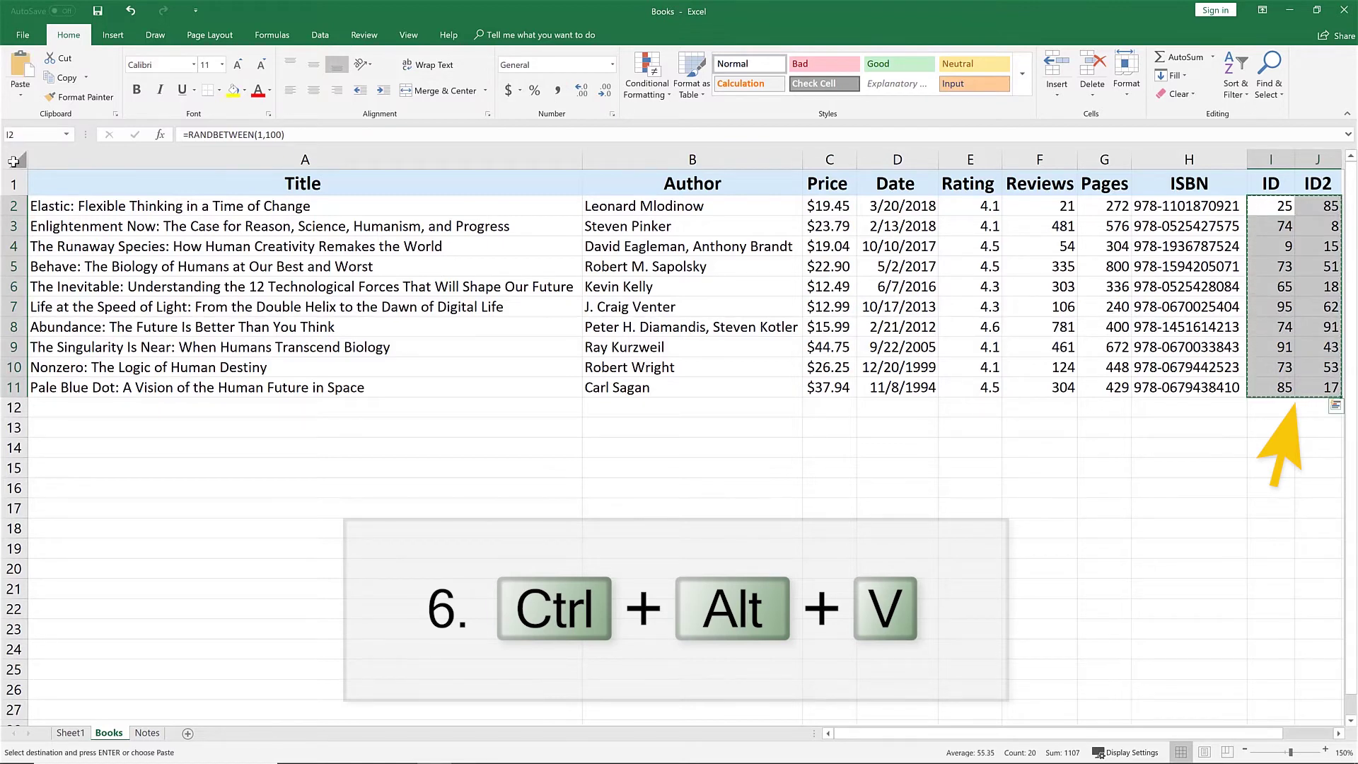
key(ctrl+alt+v)
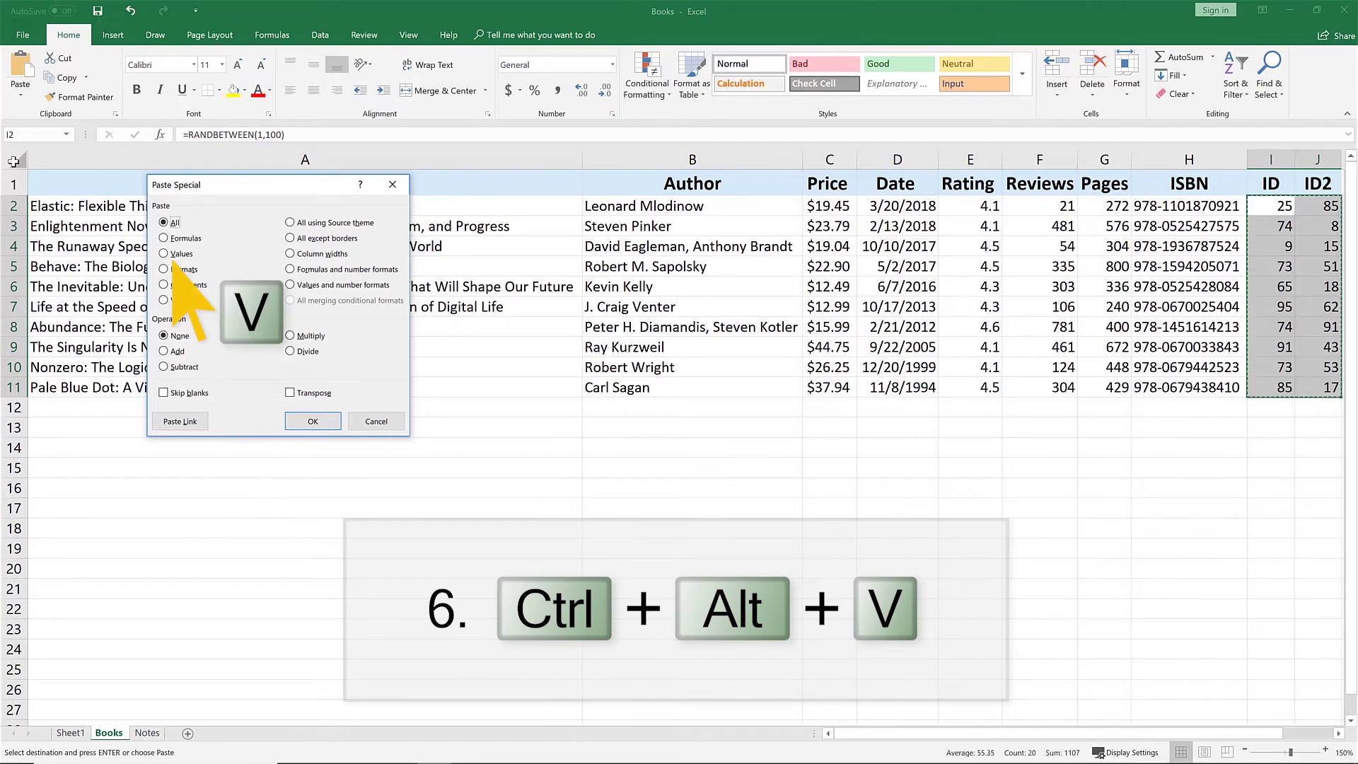
key(v)
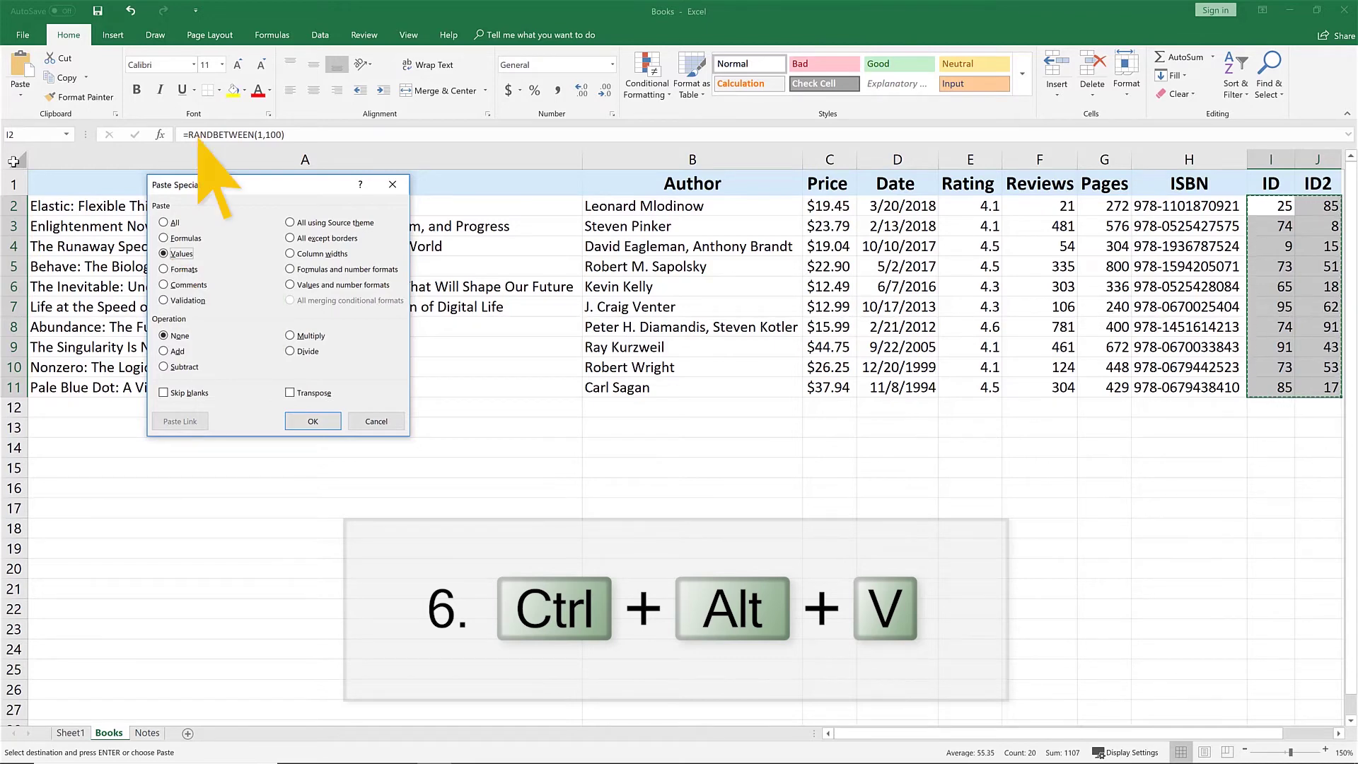
key(Return)
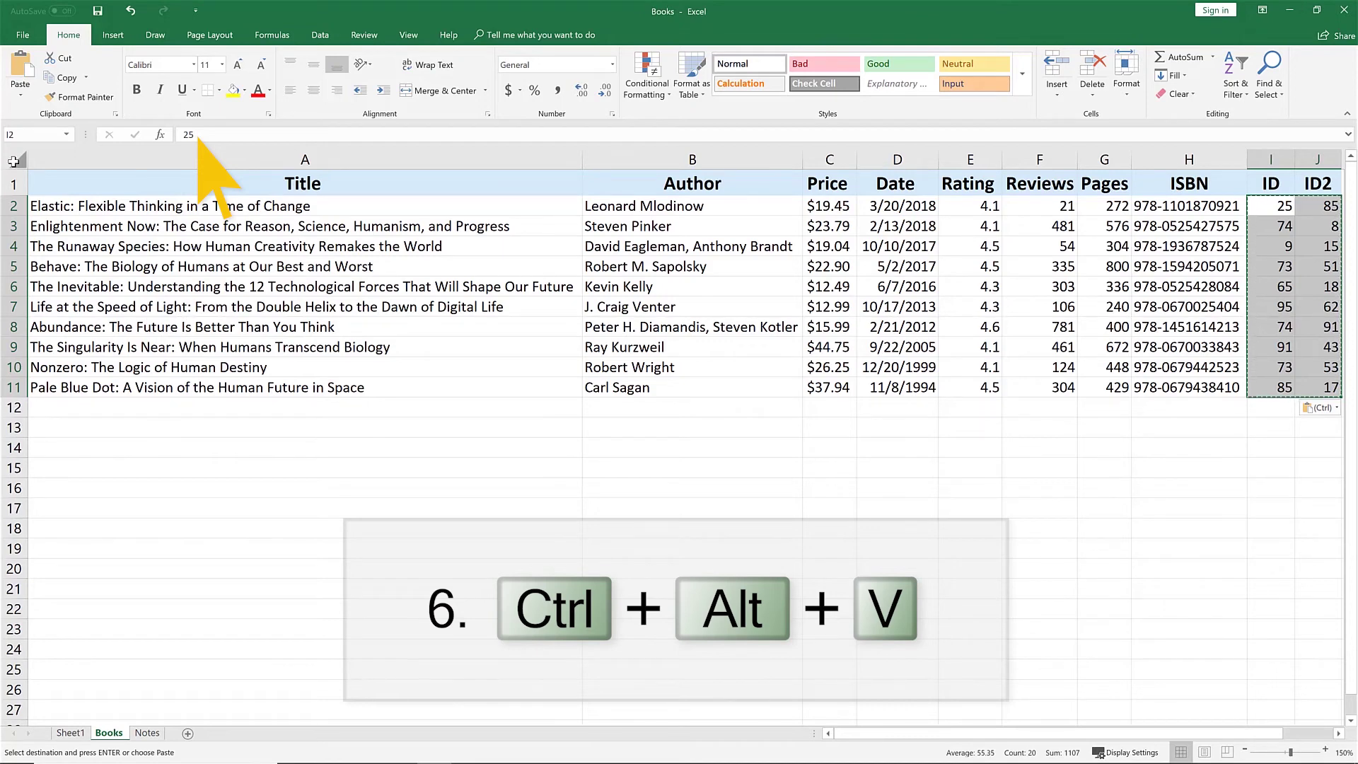
key(Escape)
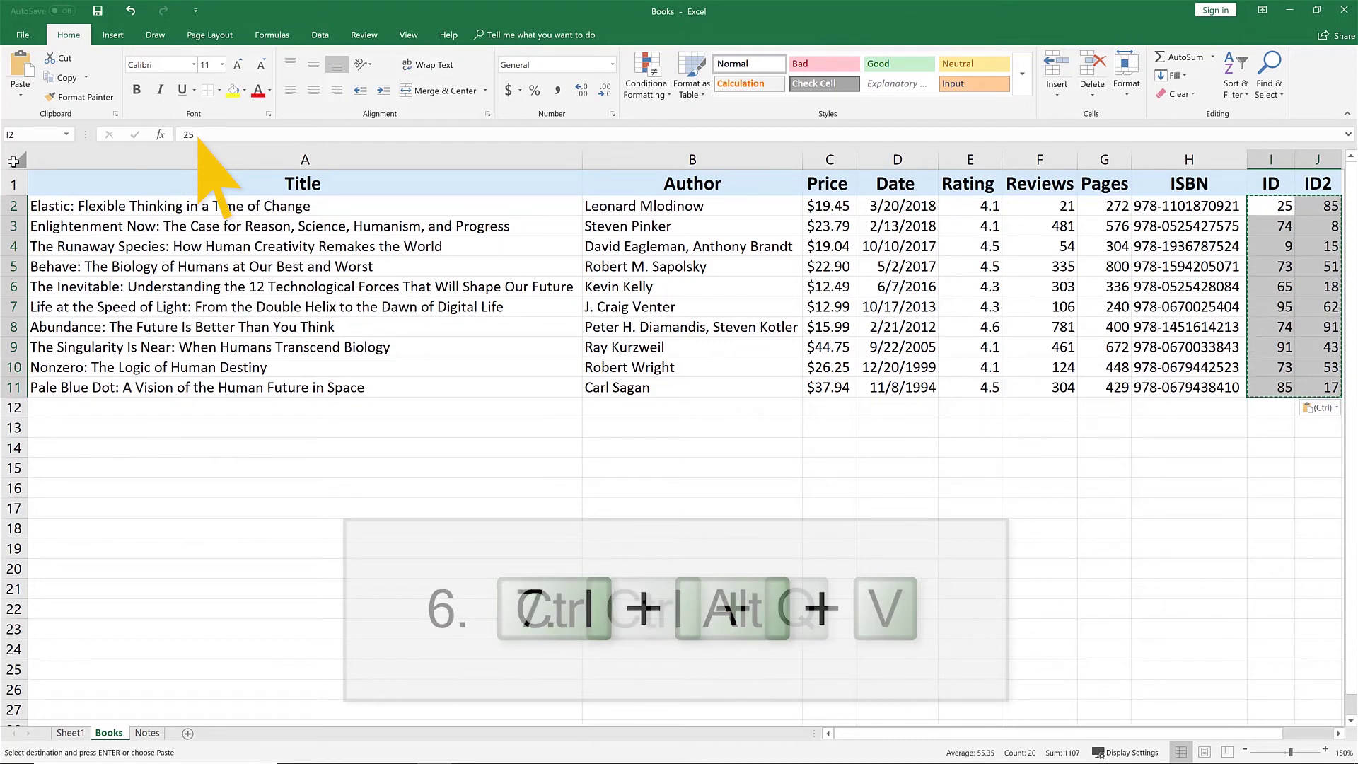
Step: Open Quick Analysis for the prices in C2:C11 and browse its categories as far as Totals and back to Formatting
drag(829, 206, 842, 387)
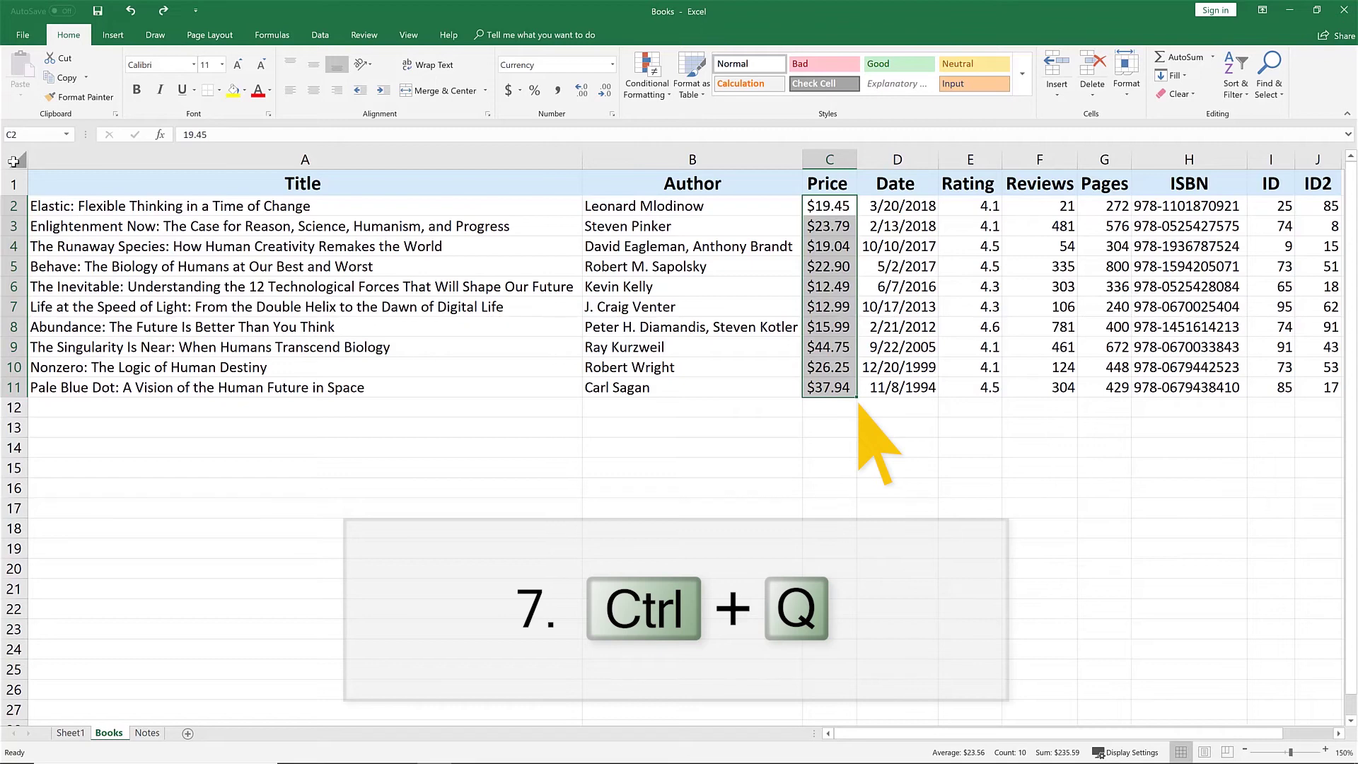
key(ctrl+q)
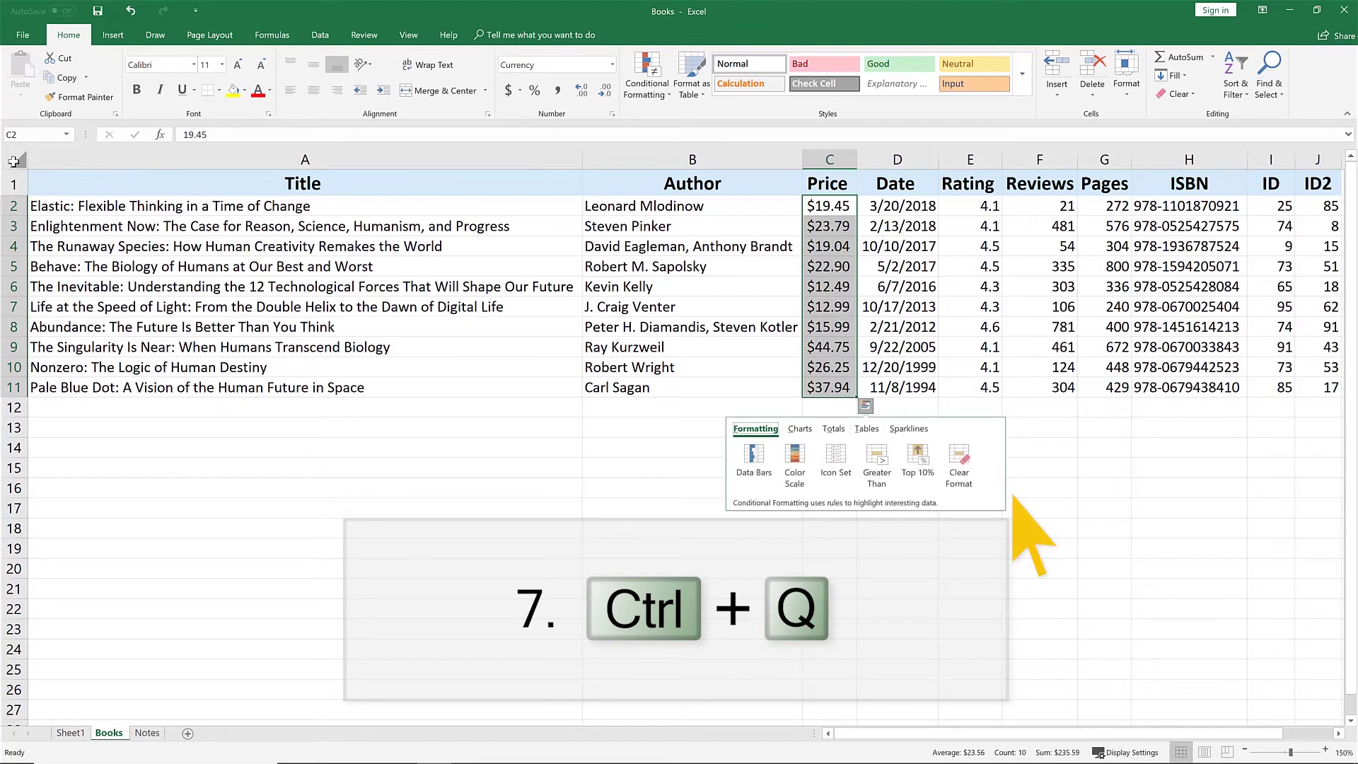
key(Right)
key(Right)
key(Right)
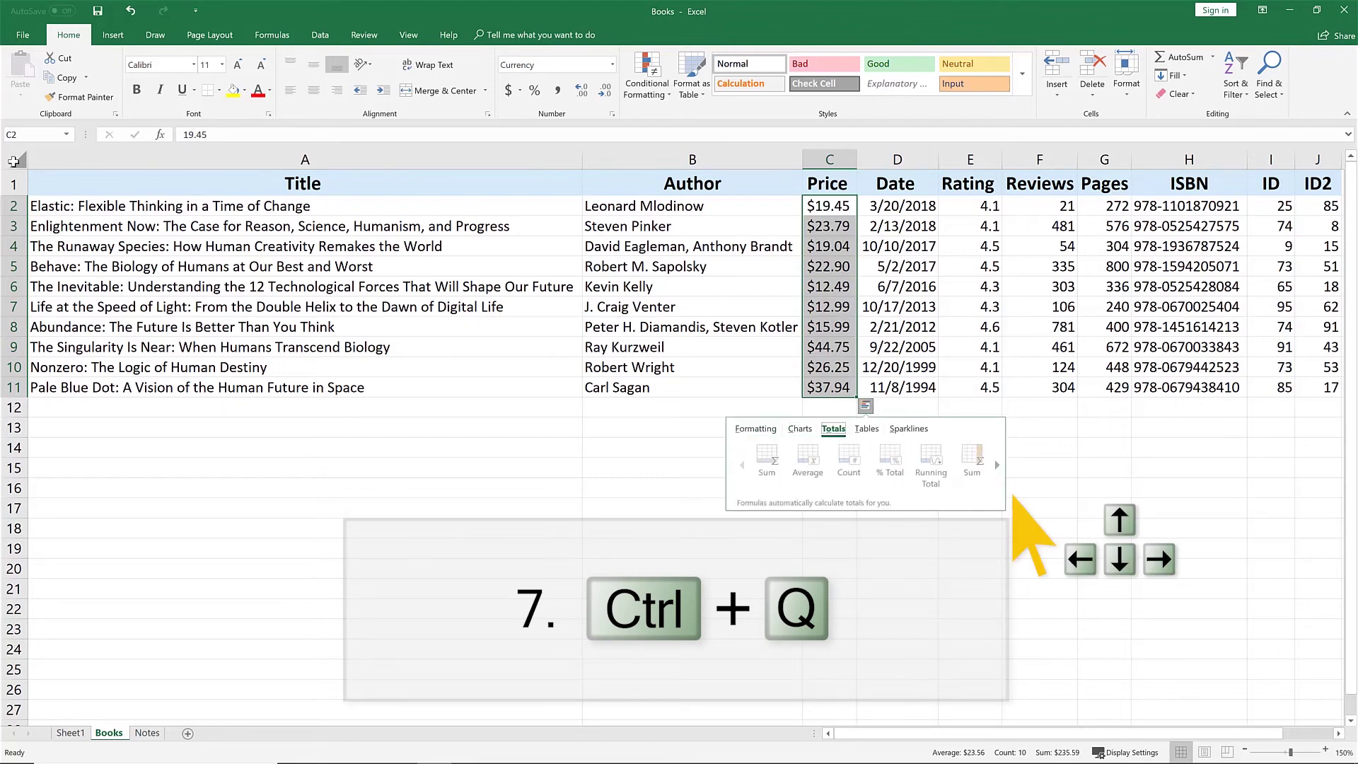
key(Left)
key(Left)
key(Left)
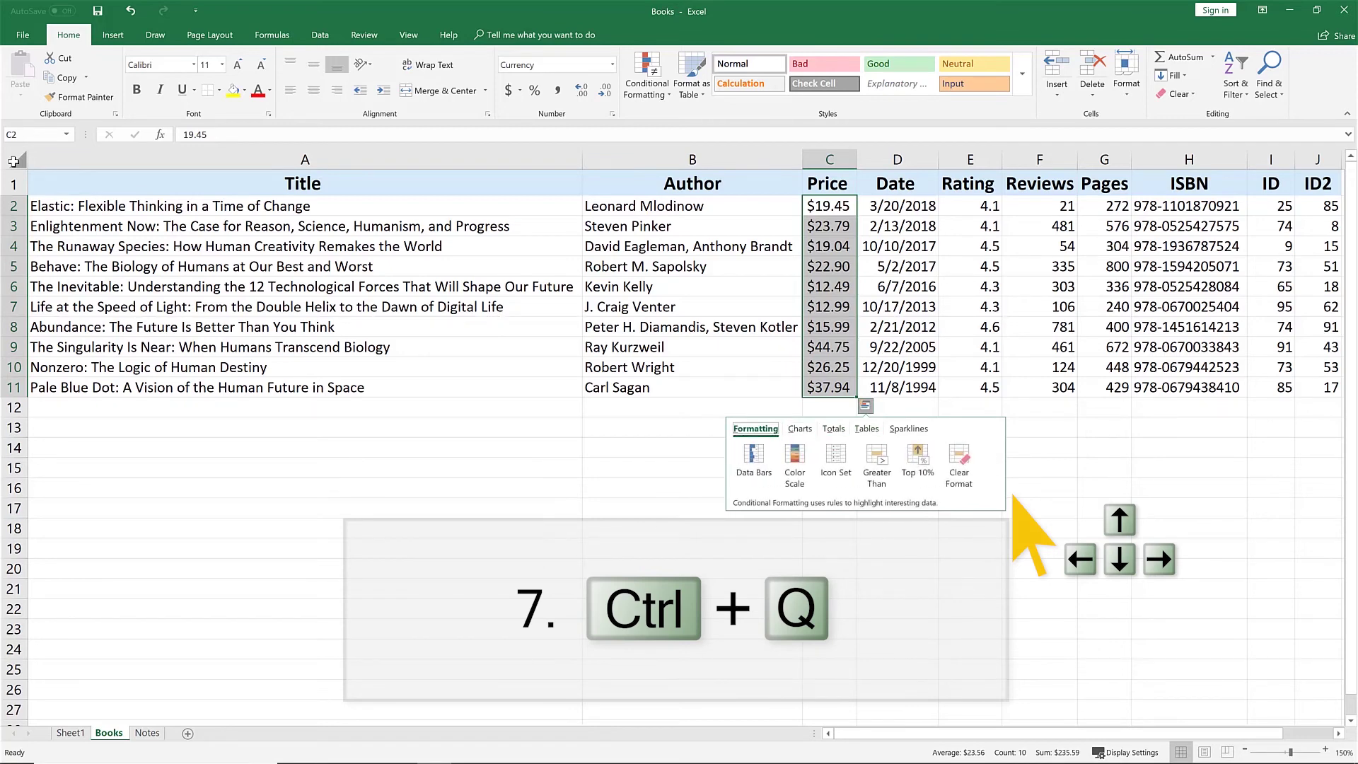
Step: Preview the Data Bars and Icon Set options on the selected prices, and apply the Color Scale formatting
key(Tab)
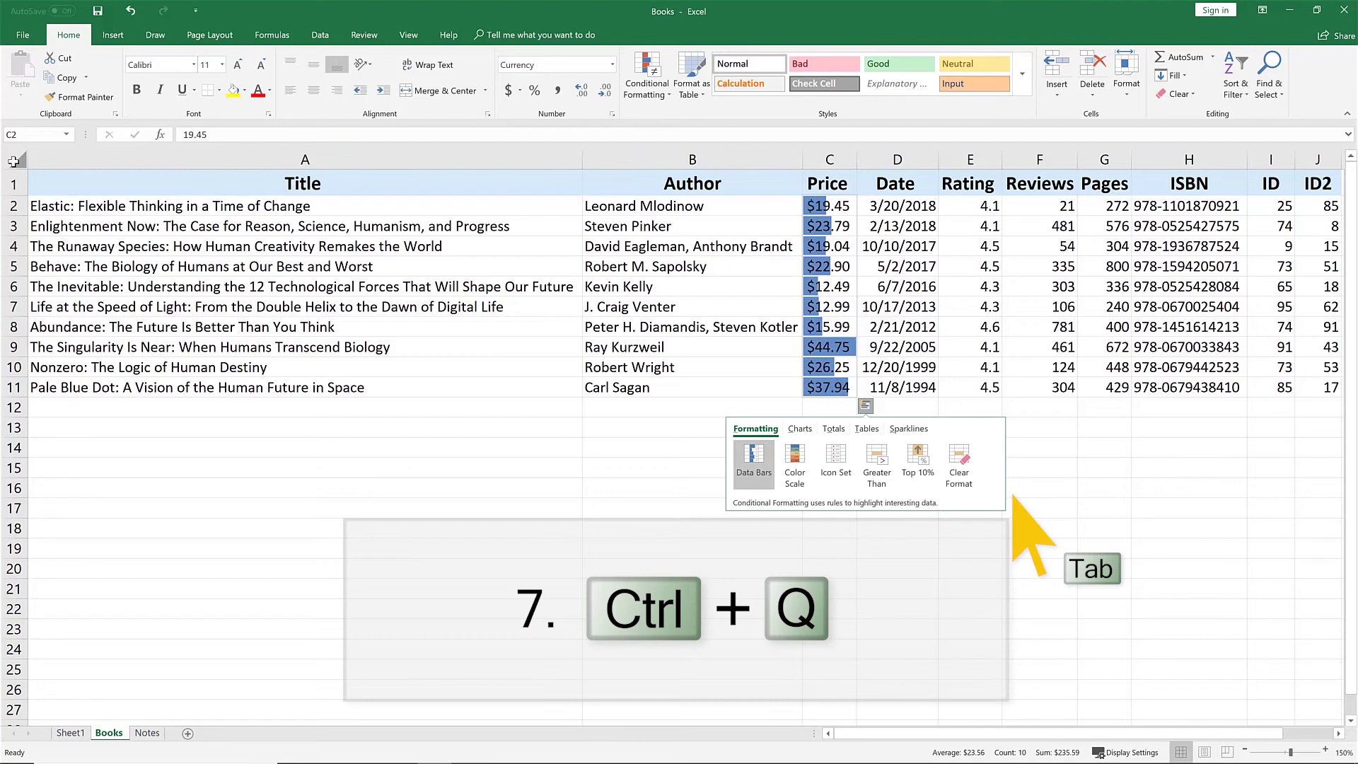
key(Right)
key(Right)
key(Right)
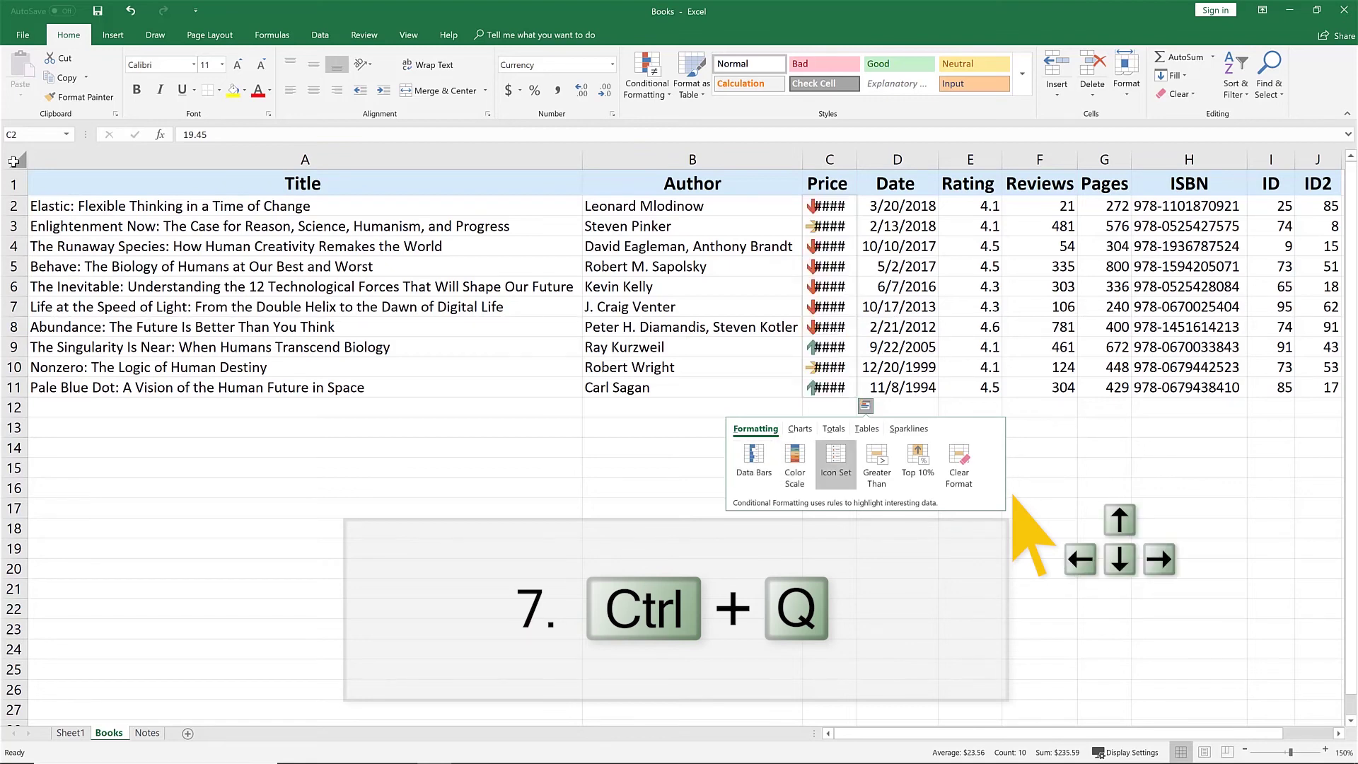
key(Left)
key(Left)
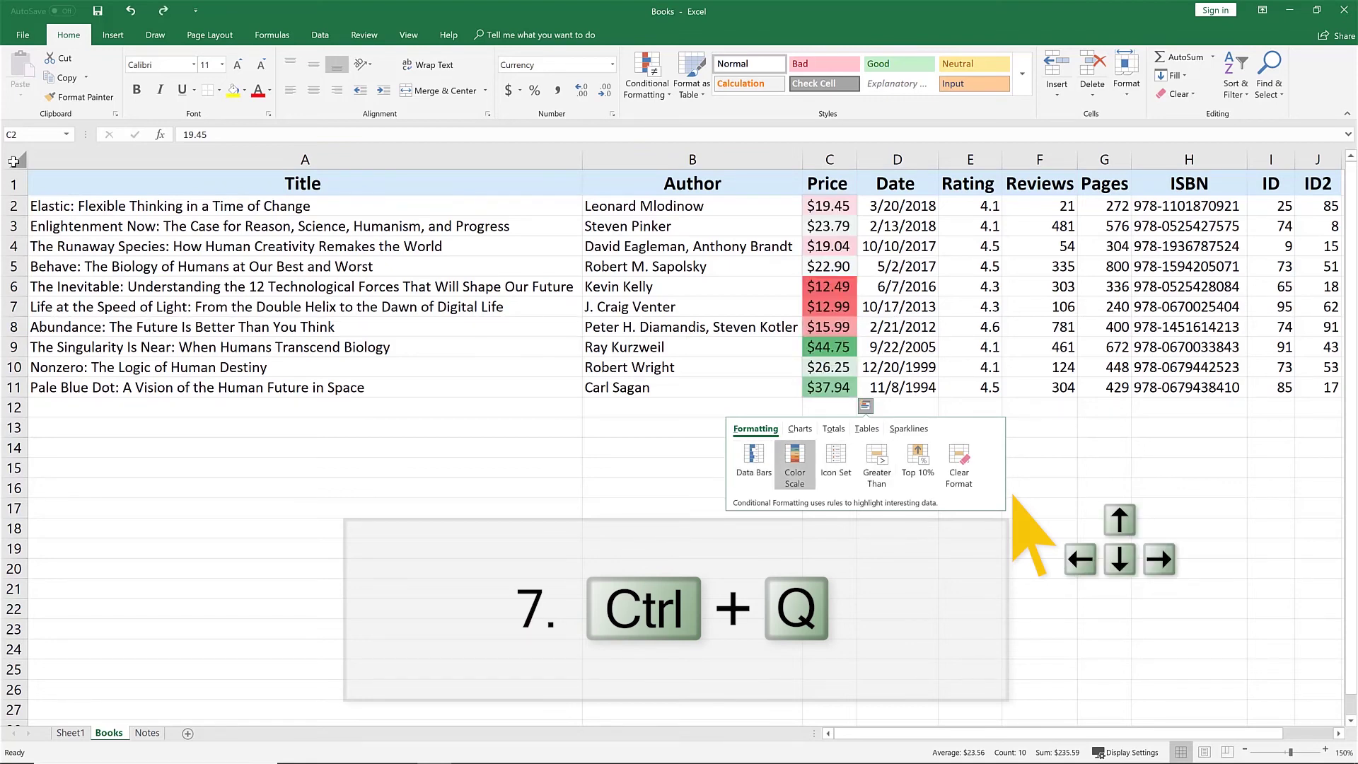
key(Return)
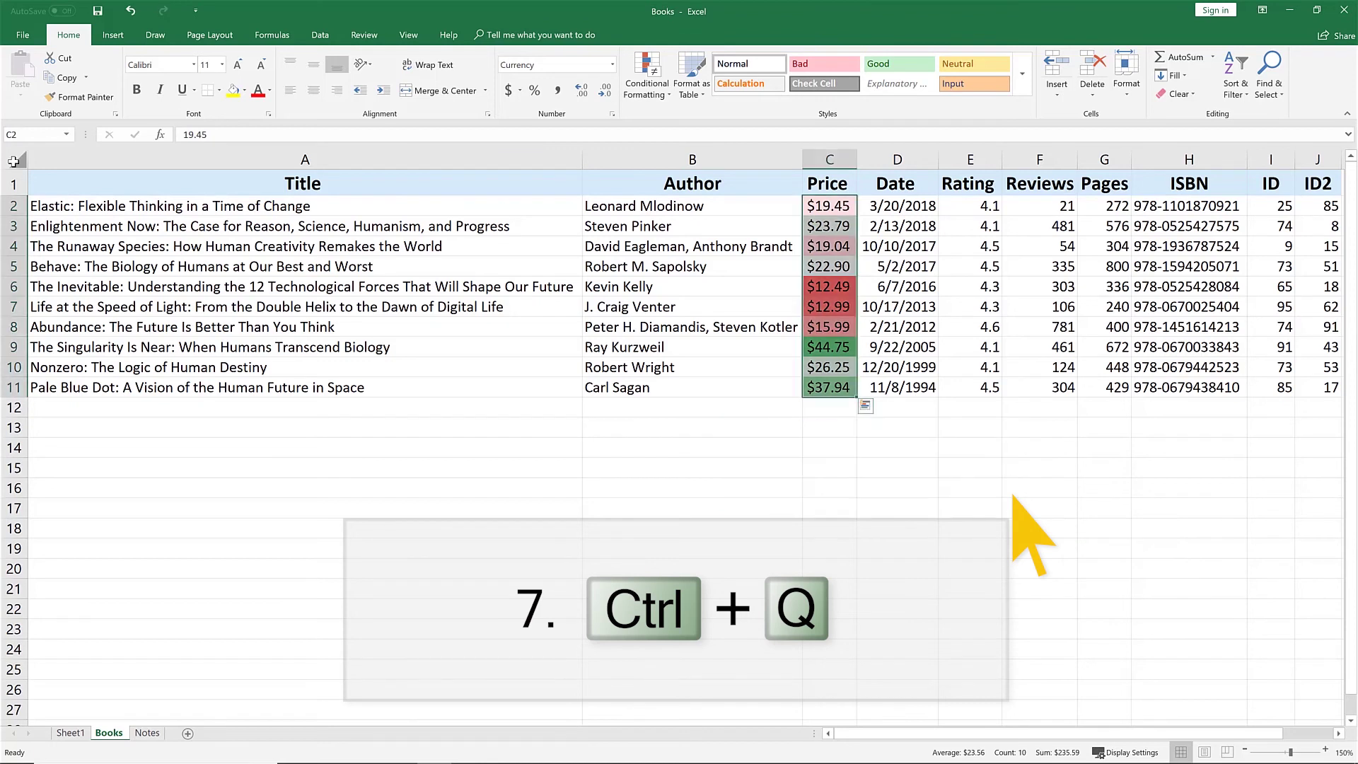
Step: Insert the current date in D13 and the current time in E13 as static values
click(934, 433)
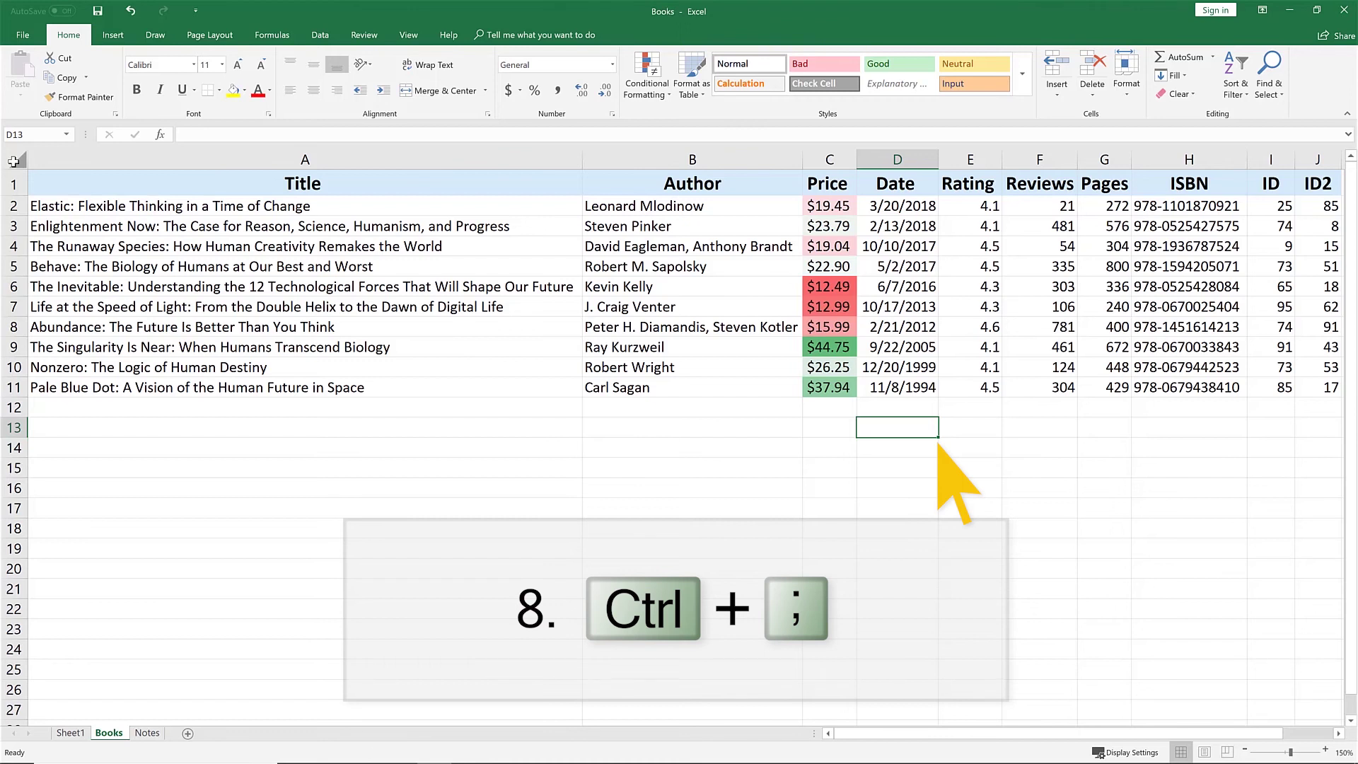
key(ctrl+semicolon)
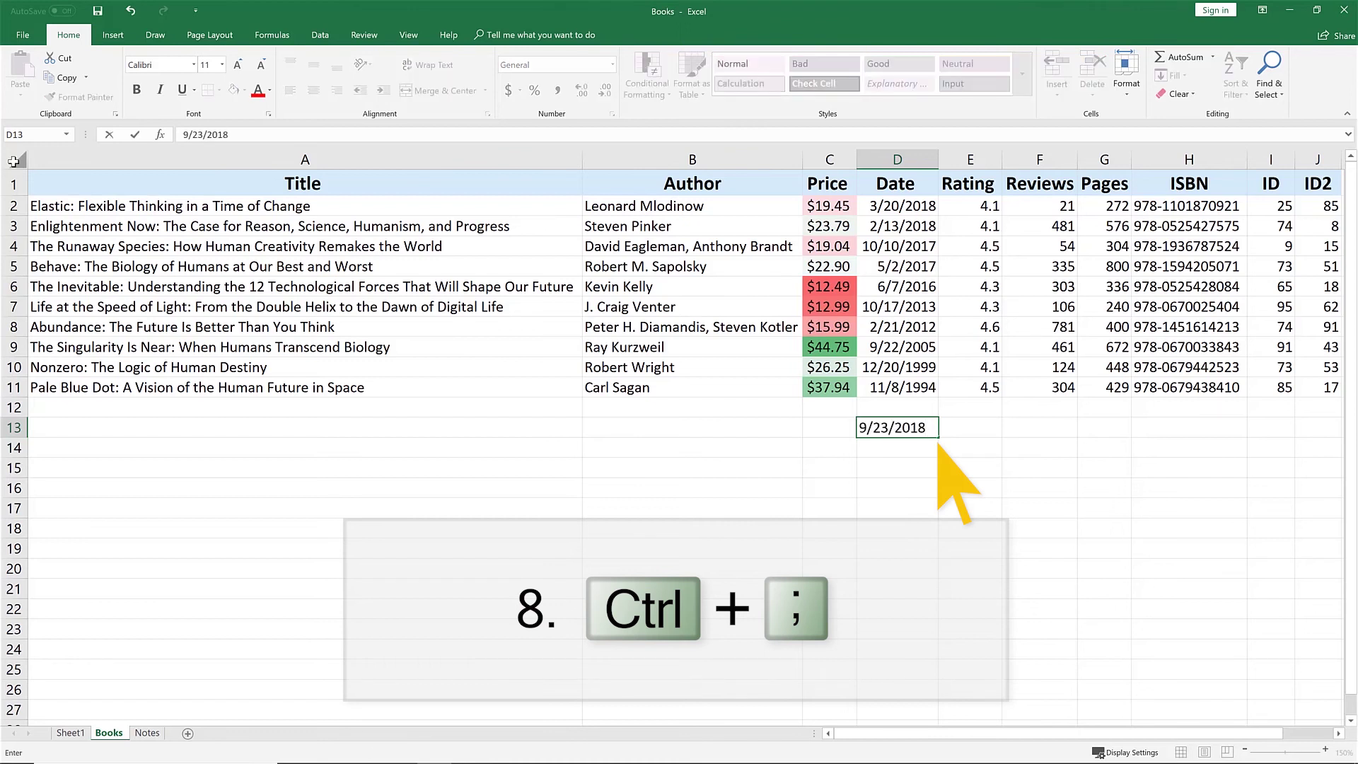
key(Tab)
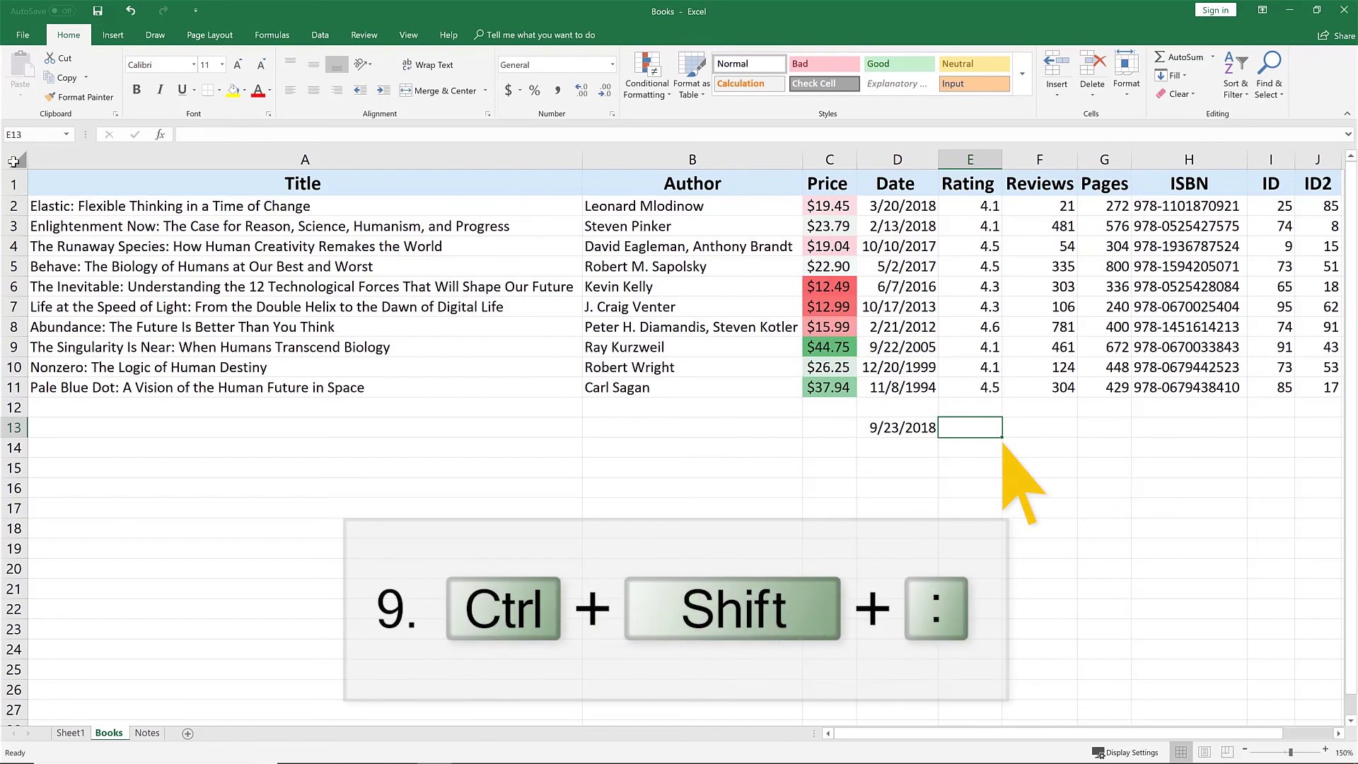
key(ctrl+shift+colon)
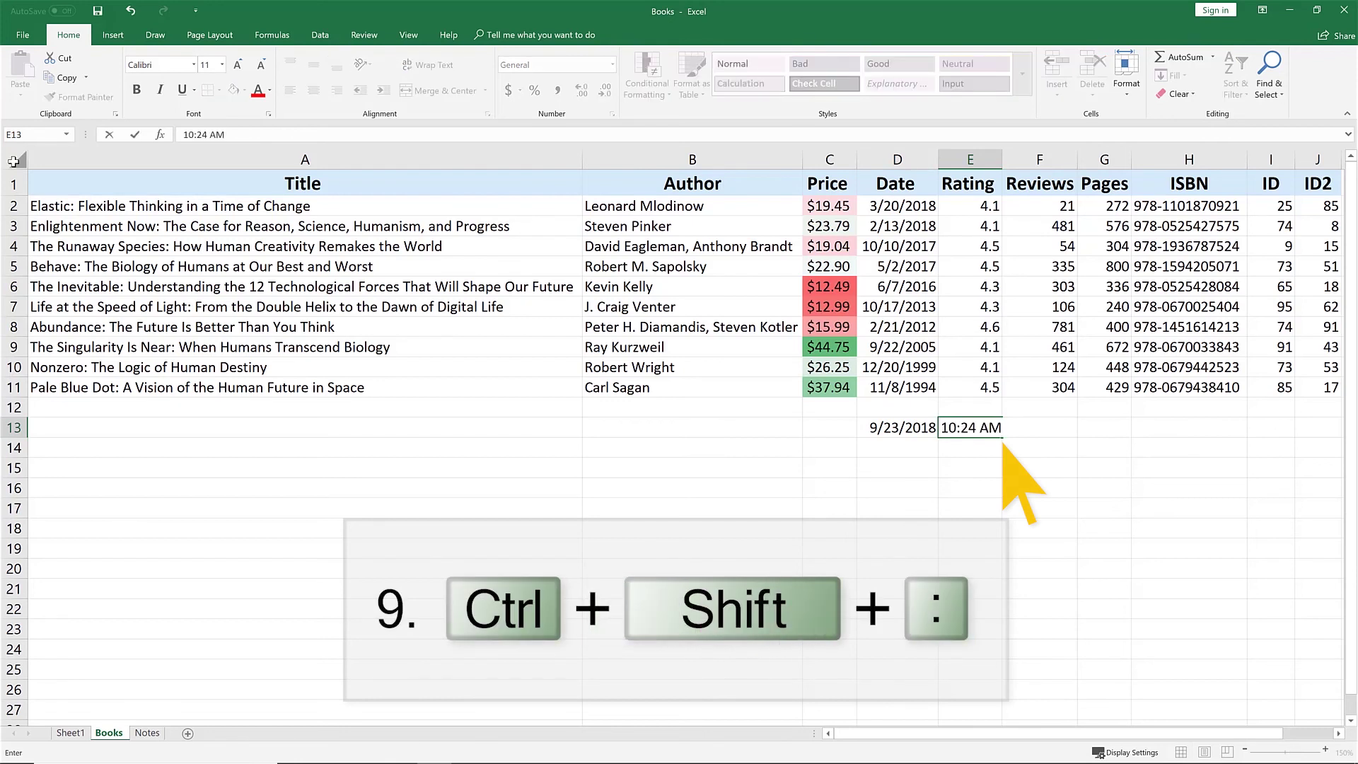
Step: Add a comment reading "Great book" to the first book title in A2
key(ctrl+Home)
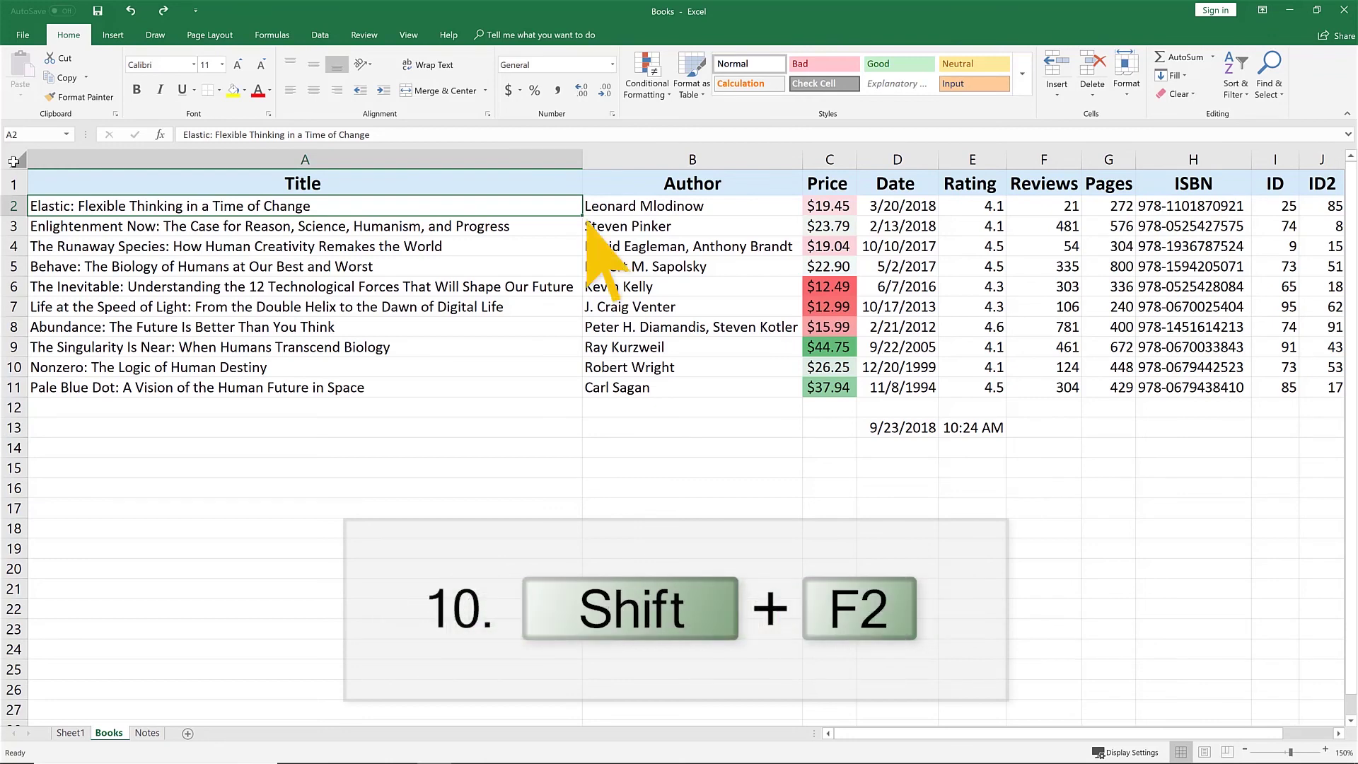
key(shift+F2)
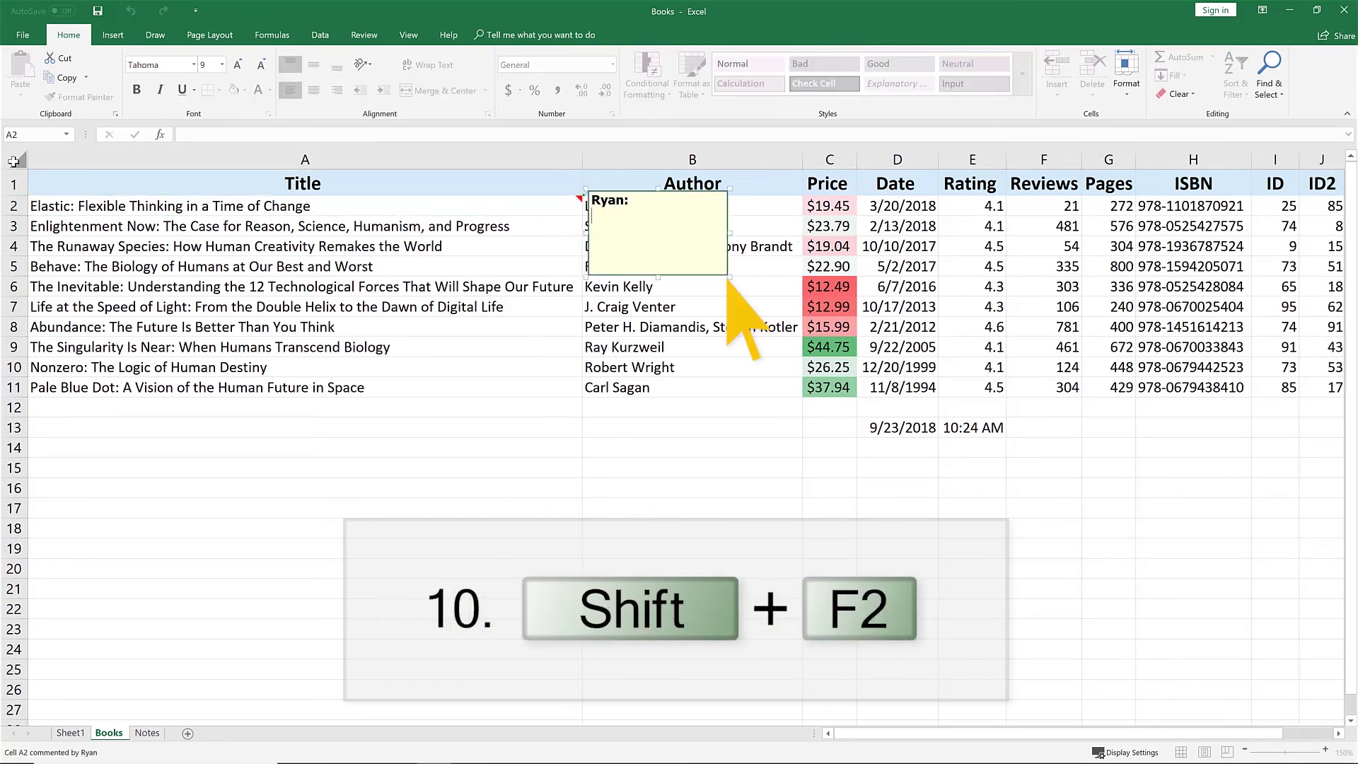
text(Great book)
key(Escape)
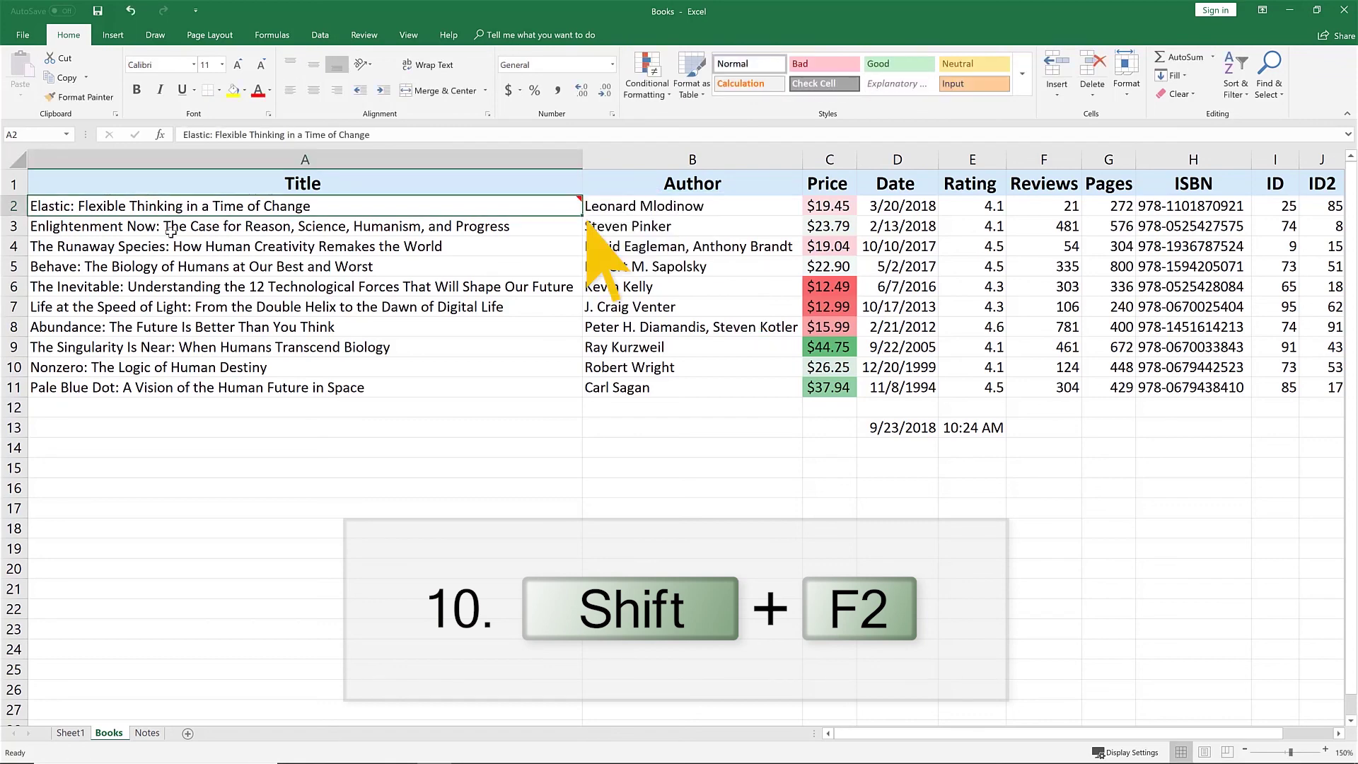